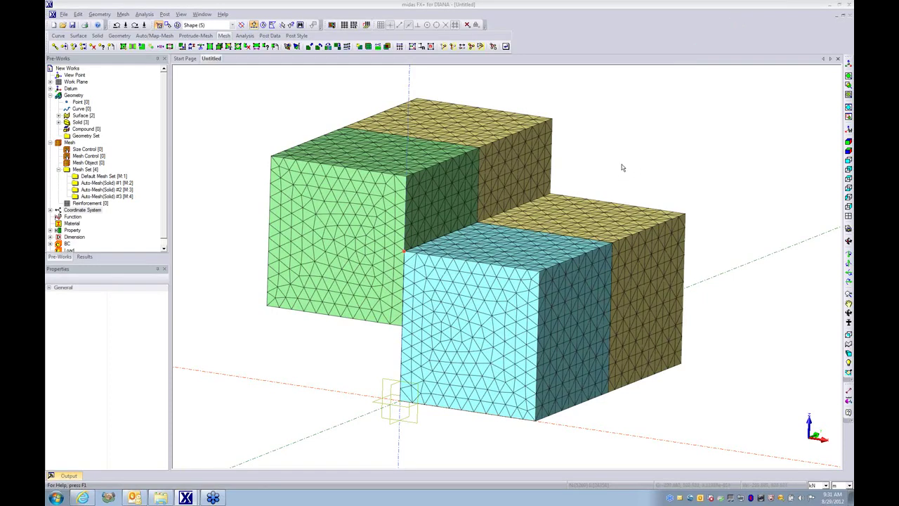
pyautogui.moveTo(460, 210)
pyautogui.mouseDown(button='middle')
pyautogui.moveTo(449, 247)
pyautogui.moveTo(402, 224)
pyautogui.moveTo(438, 235)
pyautogui.moveTo(442, 196)
pyautogui.mouseUp(button='middle')
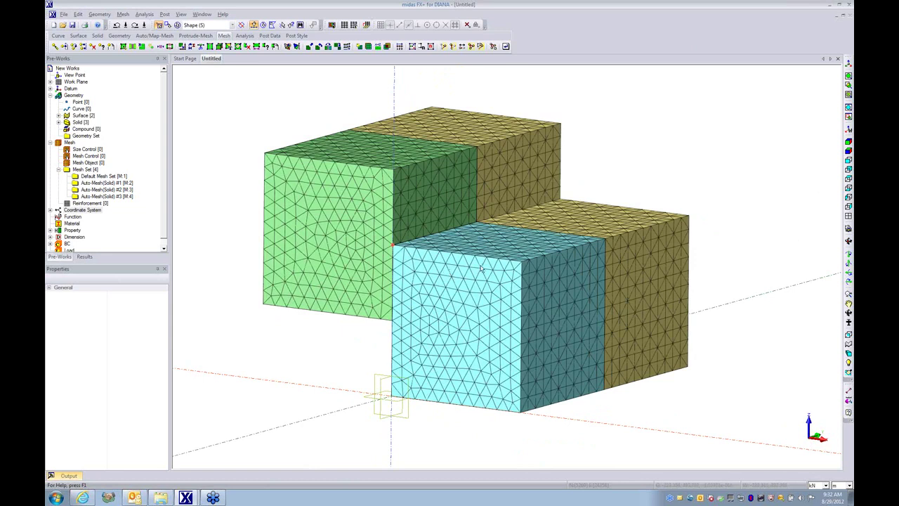
pyautogui.moveTo(479, 264); pyautogui.dragTo(394, 278, button='middle')
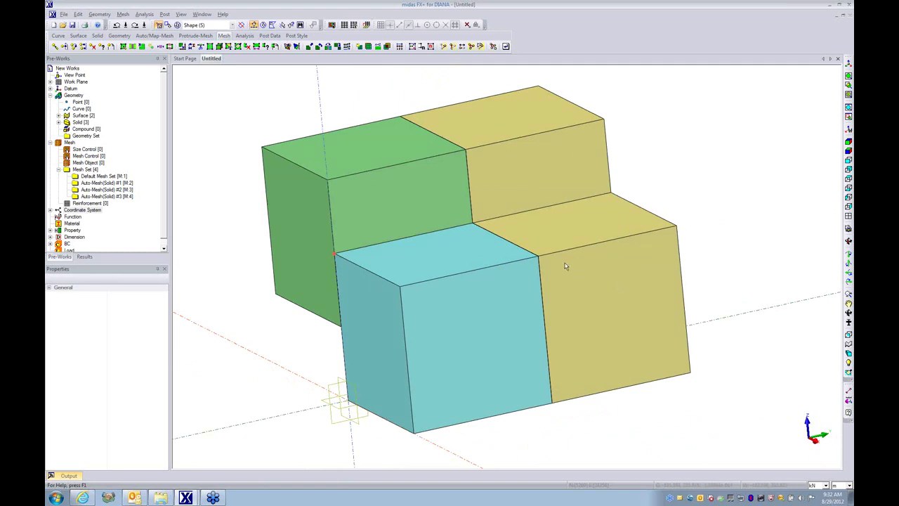
pyautogui.moveTo(507, 264); pyautogui.dragTo(535, 317, button='middle')
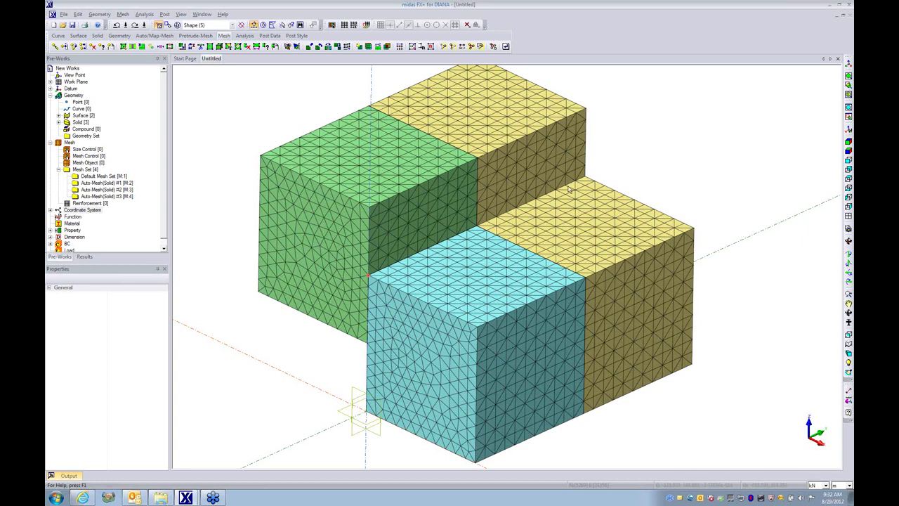
pyautogui.moveTo(551, 314); pyautogui.dragTo(501, 158, button='middle')
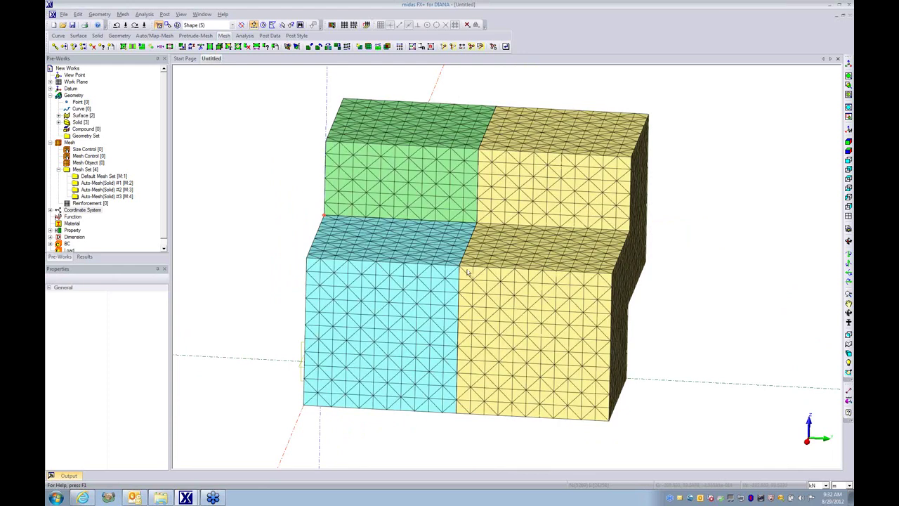
pyautogui.moveTo(445, 302); pyautogui.dragTo(599, 290, button='middle')
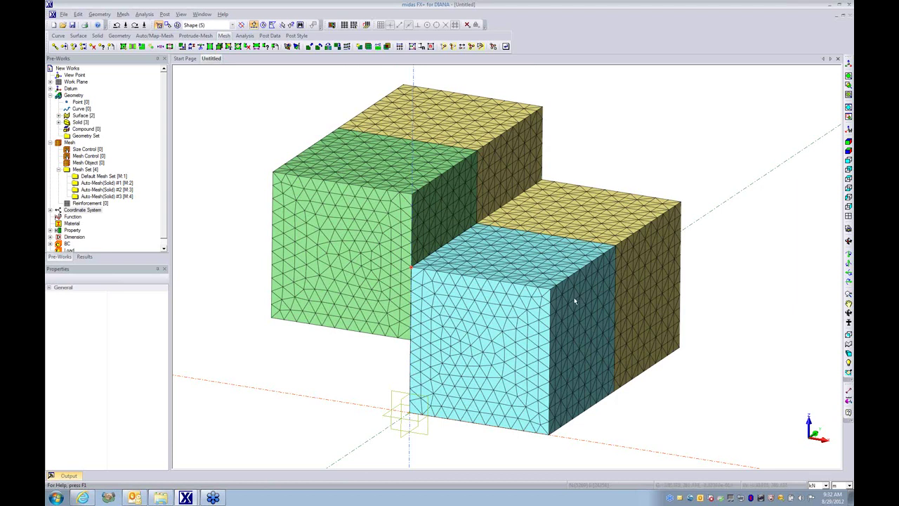
pyautogui.moveTo(573, 298); pyautogui.dragTo(584, 304, button='middle')
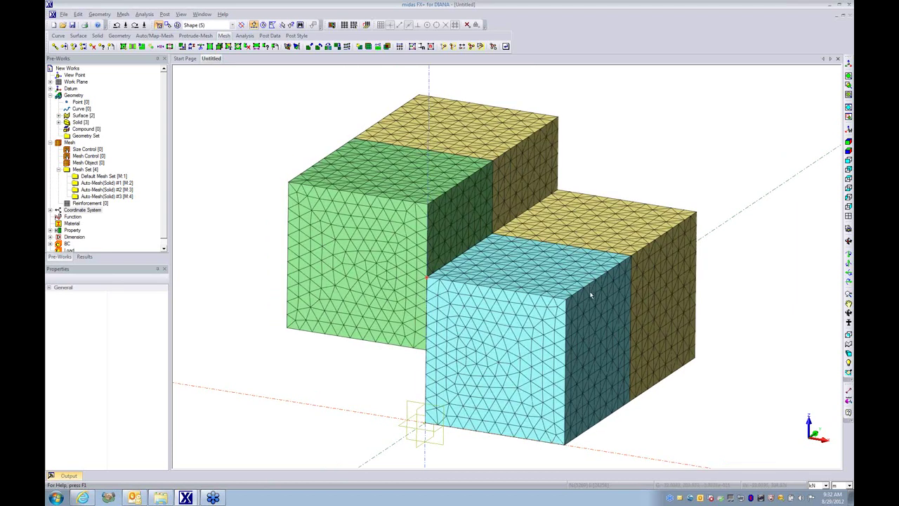
# - Set up a Translate Mesh move of the green mesh set along the two-point vector from -90.9091, 0, 150 to -100, 0, 150, distance 9.090909091
pyautogui.click(309, 47)
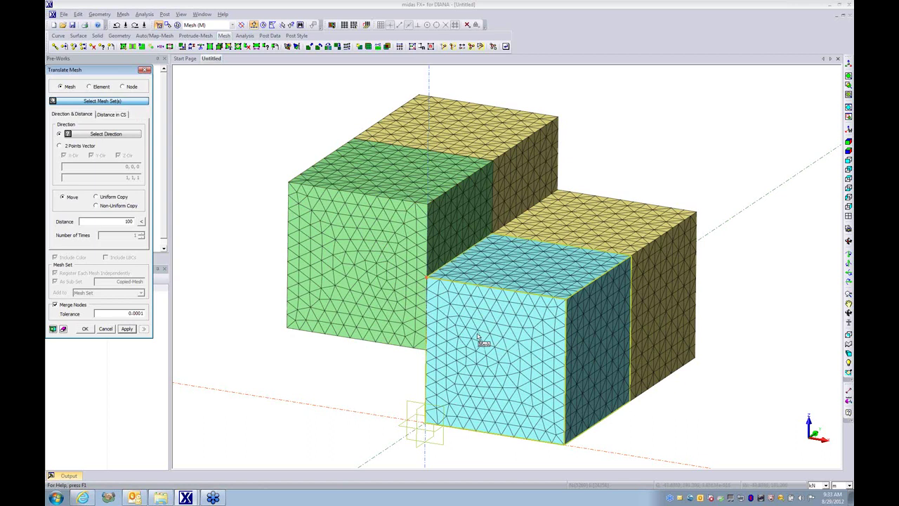
pyautogui.click(351, 228)
pyautogui.click(74, 147)
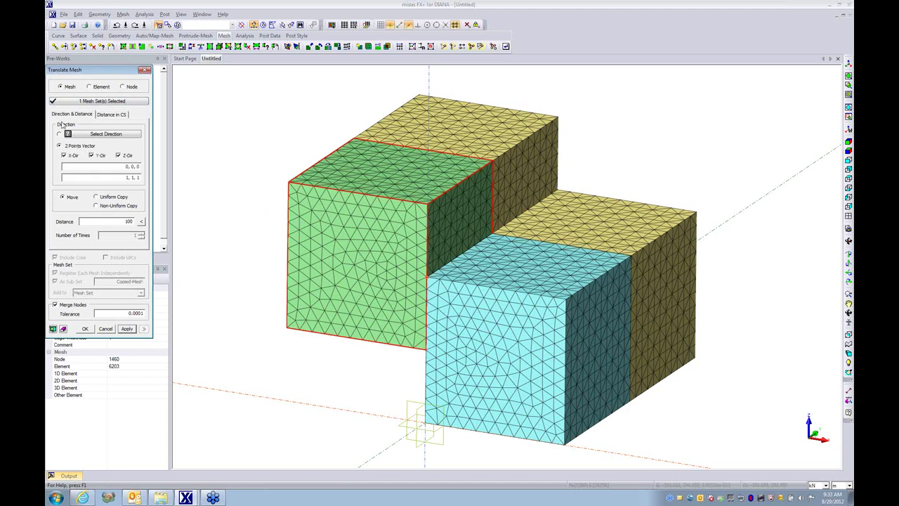
pyautogui.click(290, 184)
pyautogui.click(289, 184)
pyautogui.click(141, 221)
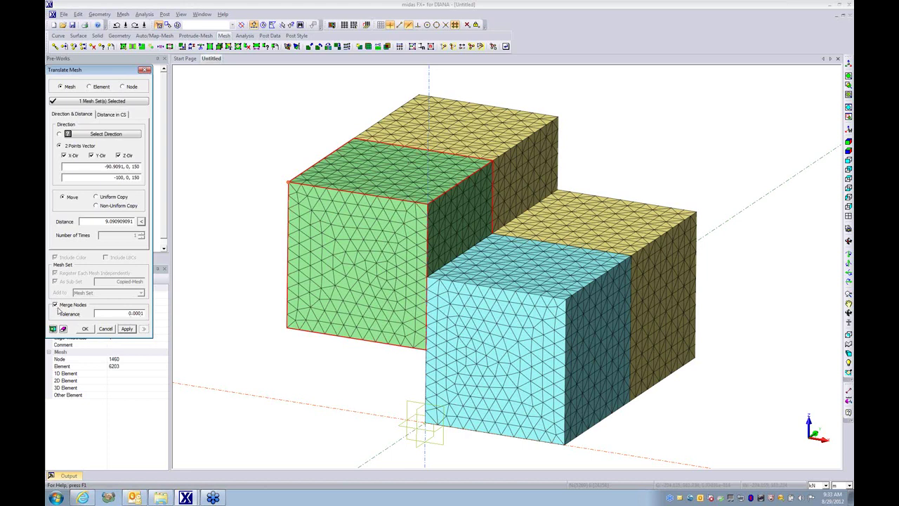
# - Turn off node merging, preview the translation and move the green mesh set away from its neighbours
pyautogui.click(56, 306)
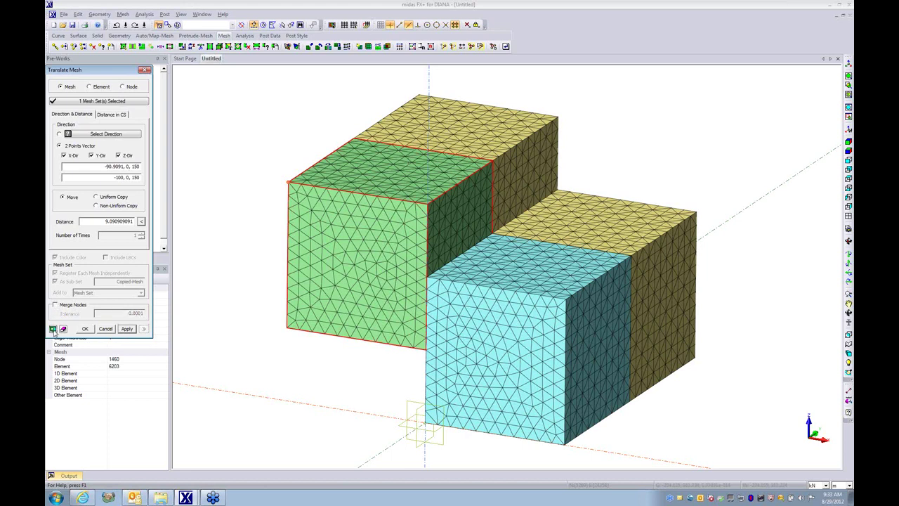
pyautogui.click(53, 329)
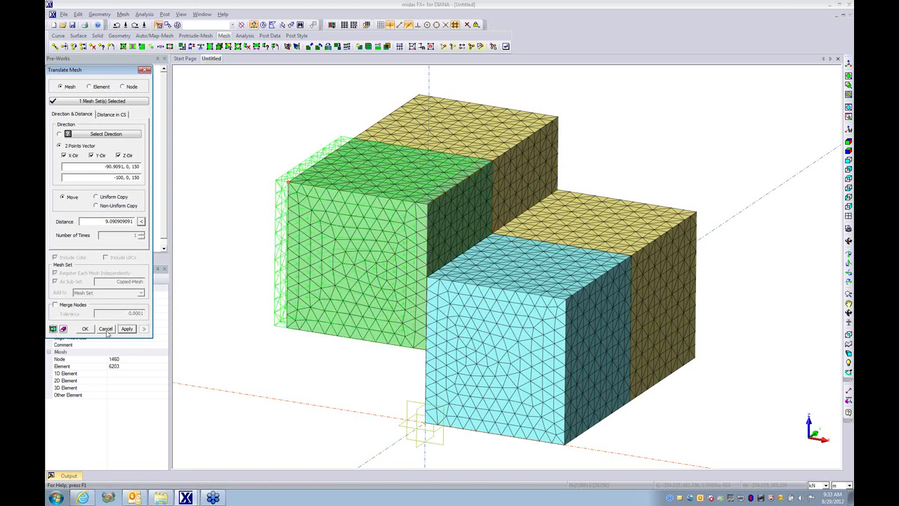
pyautogui.click(84, 328)
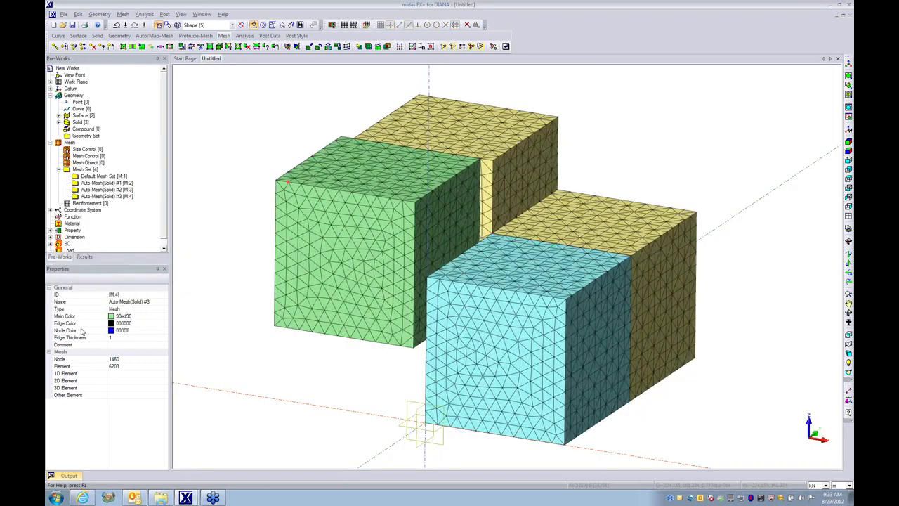
# - Select the green and cyan front mesh sets and show only these two, hiding the yellow meshes
pyautogui.keyDown('ctrl'); pyautogui.moveTo(254, 330); pyautogui.dragTo(393, 283, button='middle'); pyautogui.keyUp('ctrl')
pyautogui.keyDown('ctrl'); pyautogui.moveTo(471, 352); pyautogui.dragTo(554, 303, button='middle'); pyautogui.keyUp('ctrl')
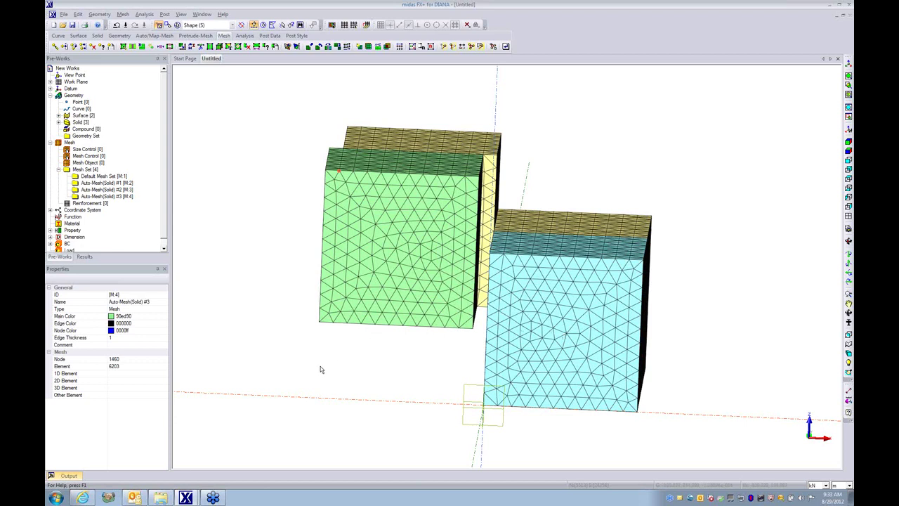
pyautogui.press('m')
pyautogui.click(571, 361)
pyautogui.click(401, 274)
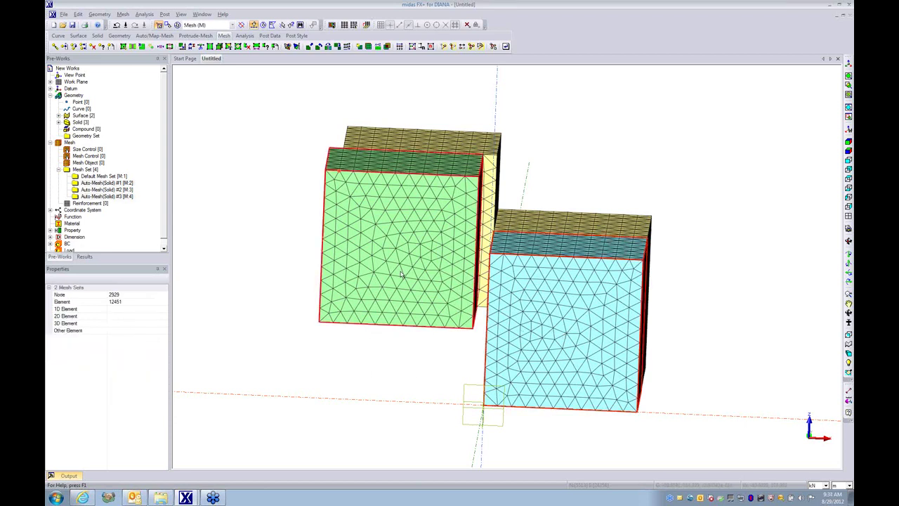
pyautogui.rightClick(401, 273)
pyautogui.click(435, 291)
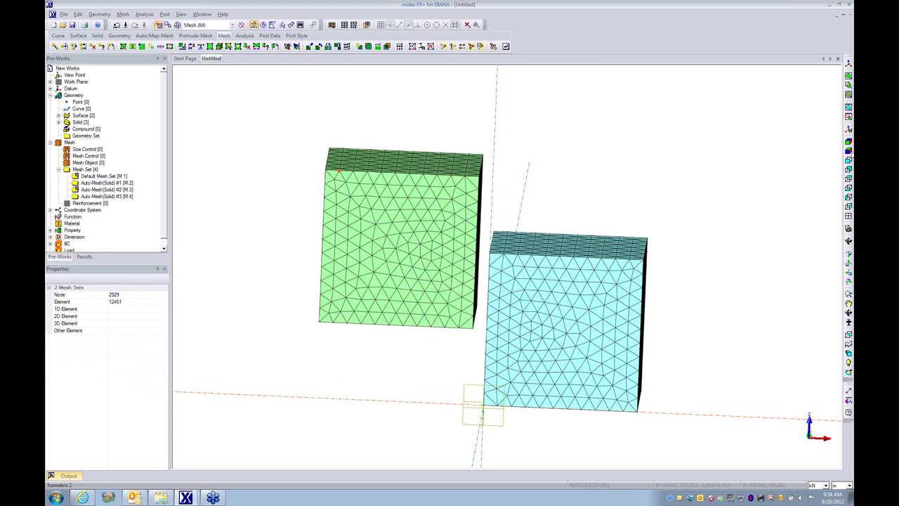
# - In front view, start a mesh extrusion from element faces to 3D and select the cyan block's upper side faces opposite the green block
pyautogui.click(850, 161)
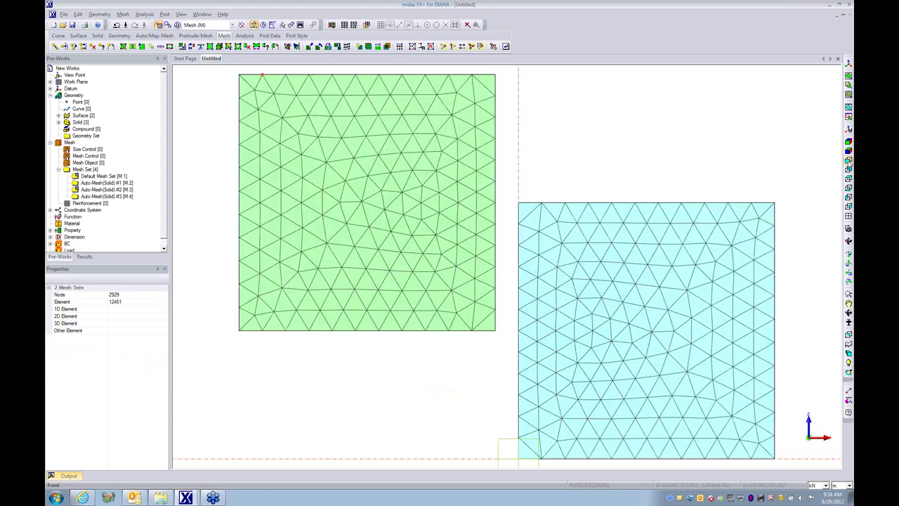
pyautogui.click(123, 14)
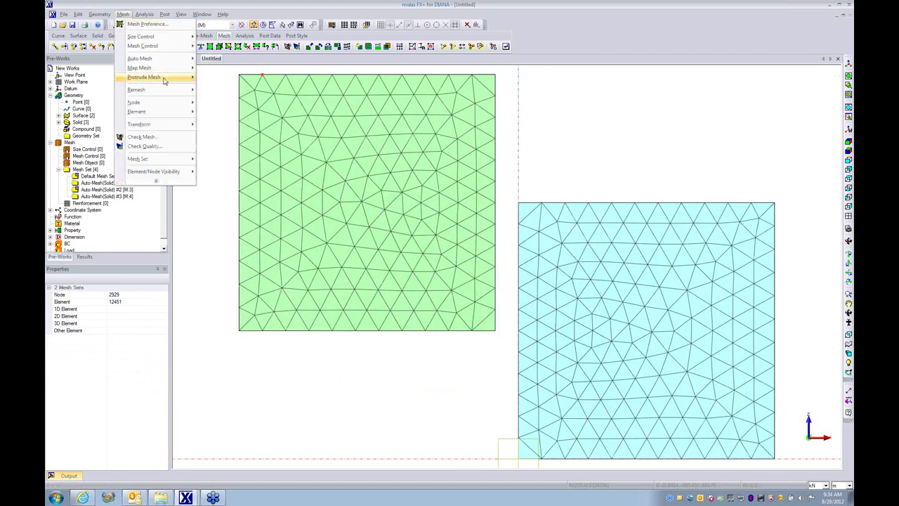
pyautogui.moveTo(164, 80)
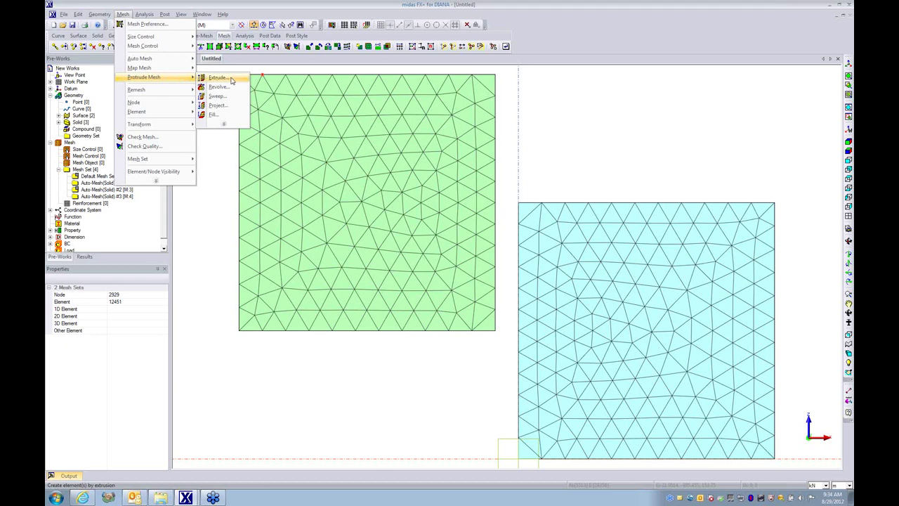
pyautogui.click(217, 78)
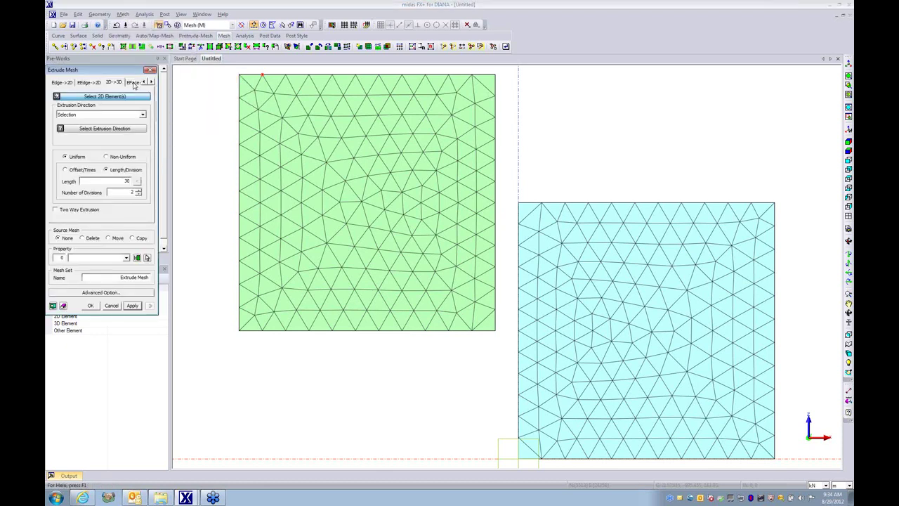
pyautogui.click(132, 83)
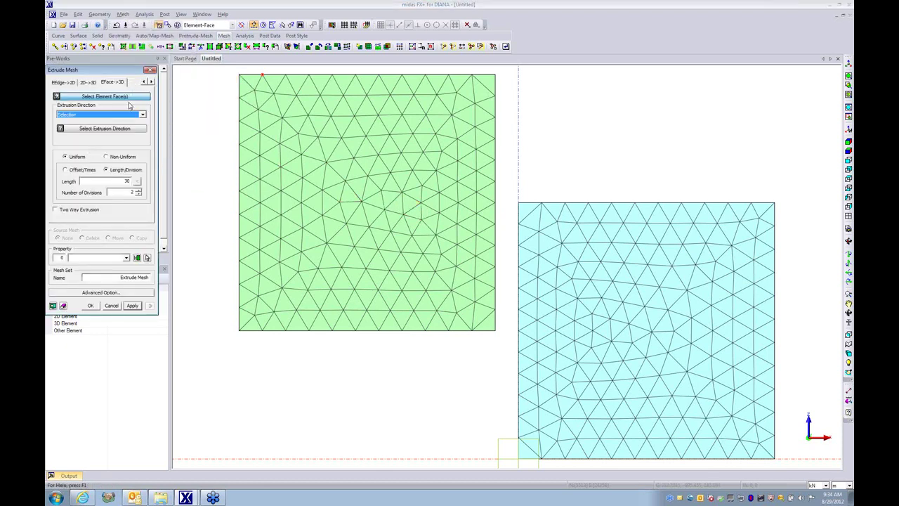
pyautogui.moveTo(512, 186)
pyautogui.mouseDown()
pyautogui.moveTo(531, 351)
pyautogui.moveTo(523, 346)
pyautogui.moveTo(537, 352)
pyautogui.mouseUp()
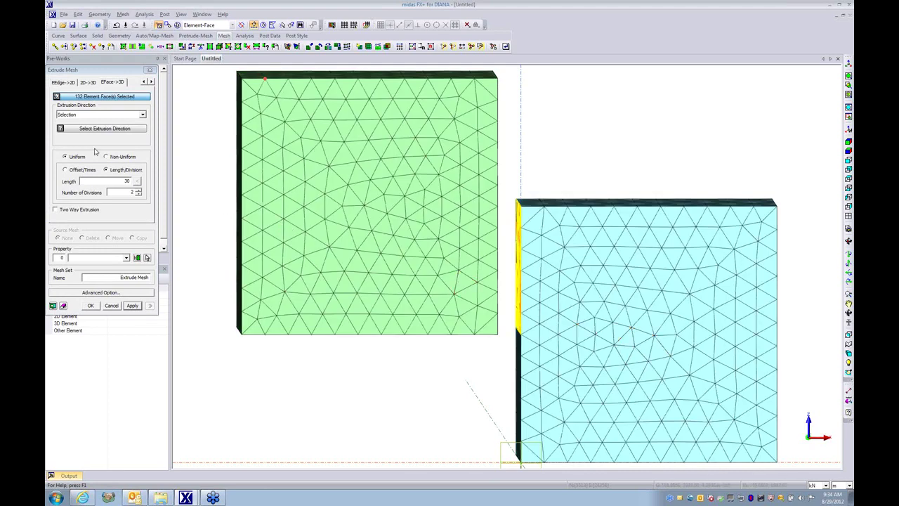
# - Define the extrusion direction as a 2-Point Vector from 0, 0, 100 to -9.09091, 0, 100, across the gap between the blocks
pyautogui.click(82, 115)
pyautogui.click(76, 138)
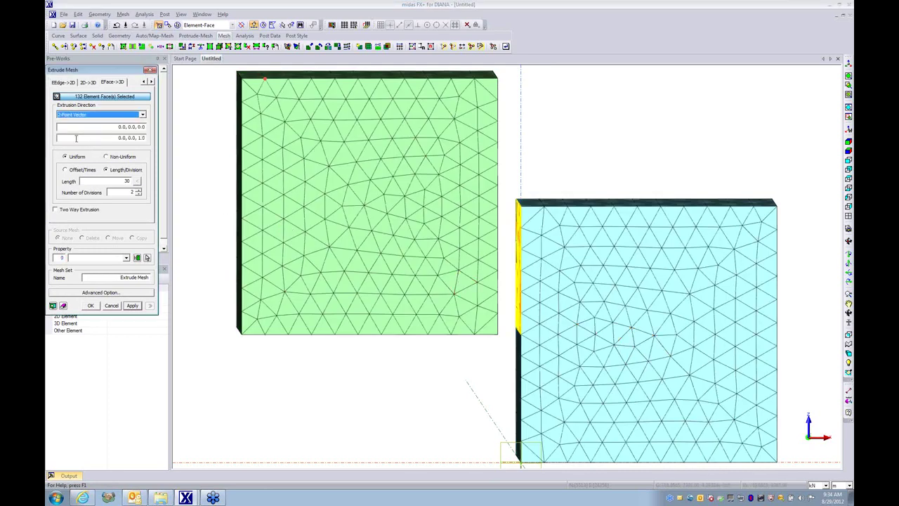
pyautogui.click(143, 129)
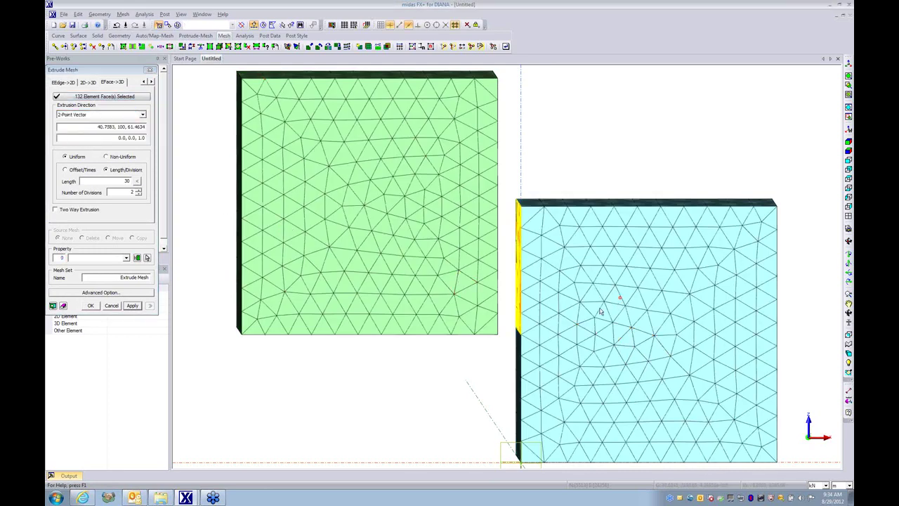
pyautogui.moveTo(599, 311); pyautogui.dragTo(504, 345, button='middle')
pyautogui.click(452, 255)
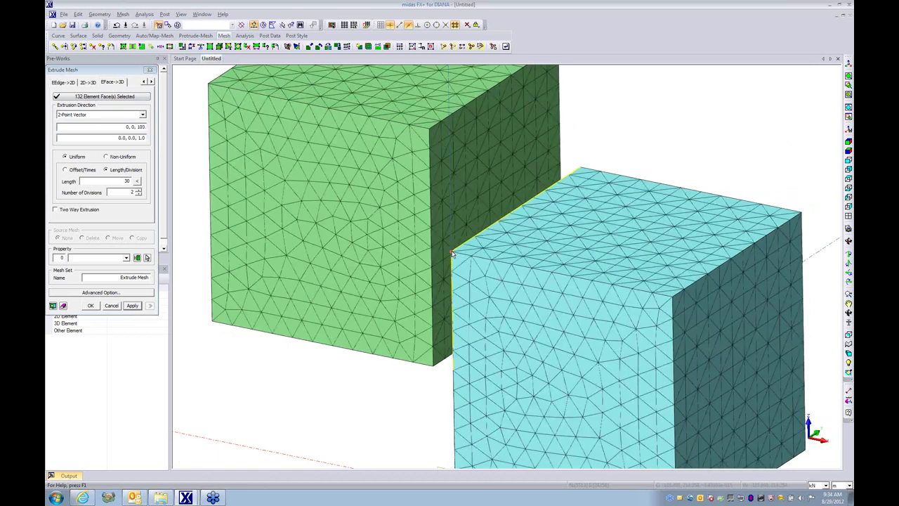
pyautogui.click(431, 250)
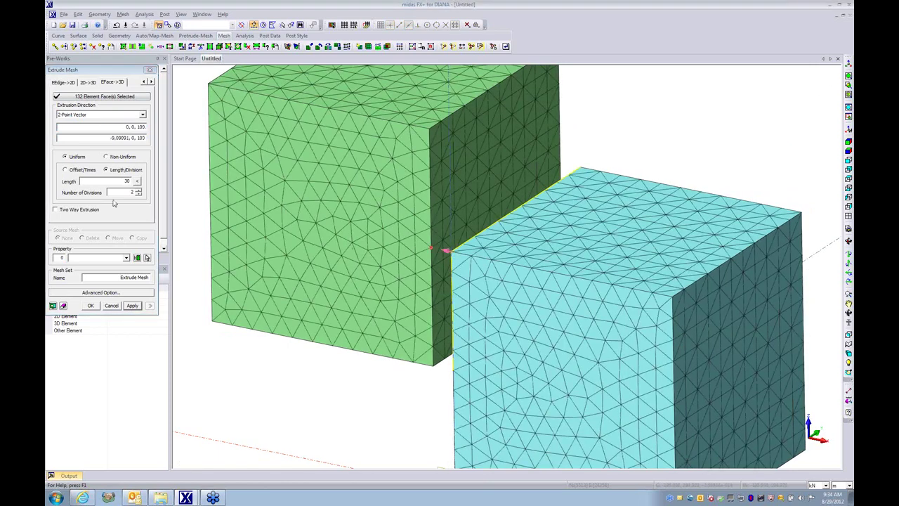
# - Extrude the selected faces by the vector length of 9.09091 with one division to fill the gap with solid elements
pyautogui.click(137, 181)
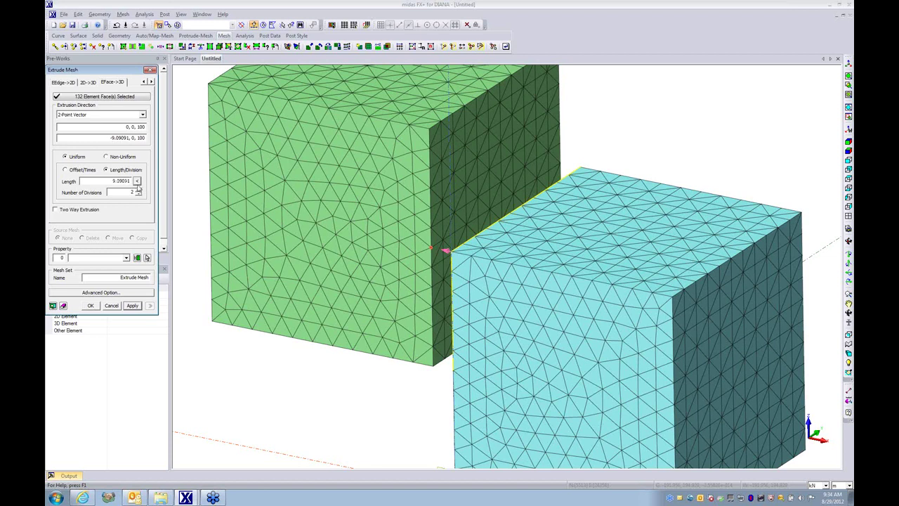
pyautogui.click(138, 195)
pyautogui.click(133, 306)
pyautogui.moveTo(596, 410); pyautogui.dragTo(667, 401, button='middle')
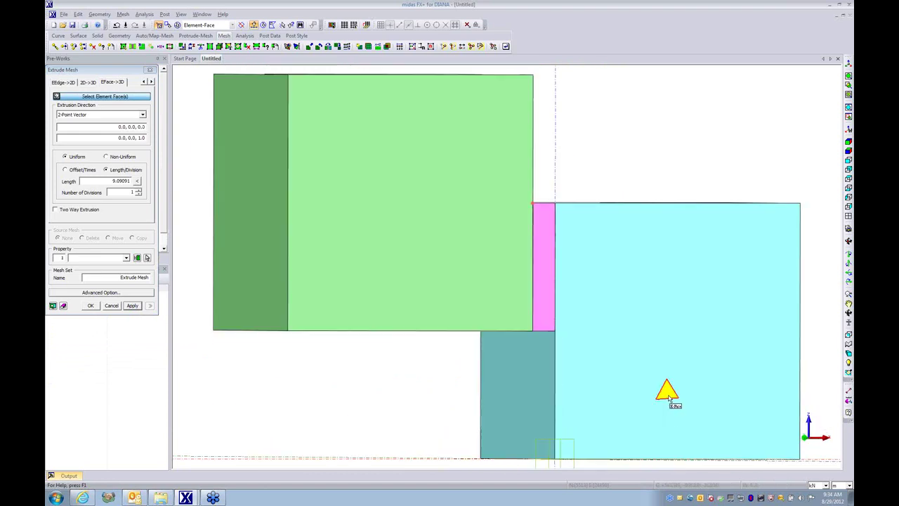
pyautogui.press('Escape')
# - Start a plane interface element from element boundary and define a Surface Interface property with ID 2, name 2, data ID 2 and data name 2
pyautogui.moveTo(608, 280); pyautogui.dragTo(545, 317, button='middle')
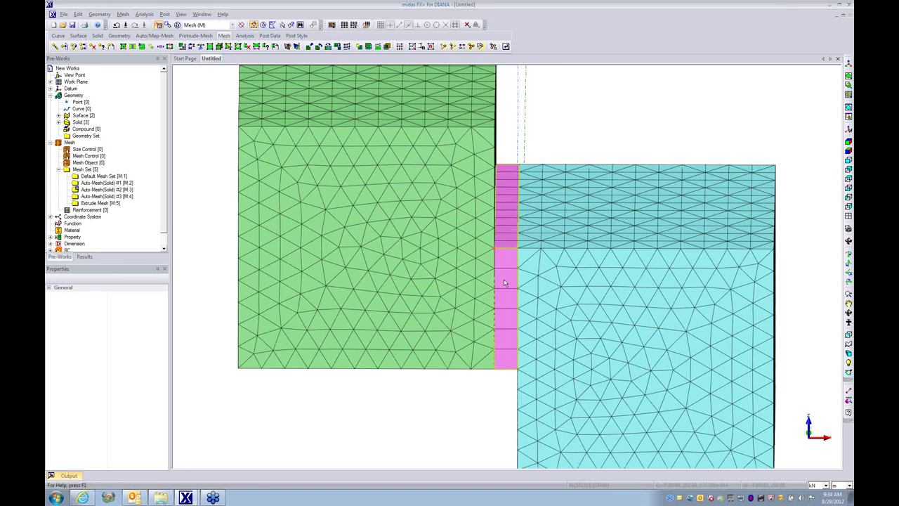
pyautogui.click(134, 46)
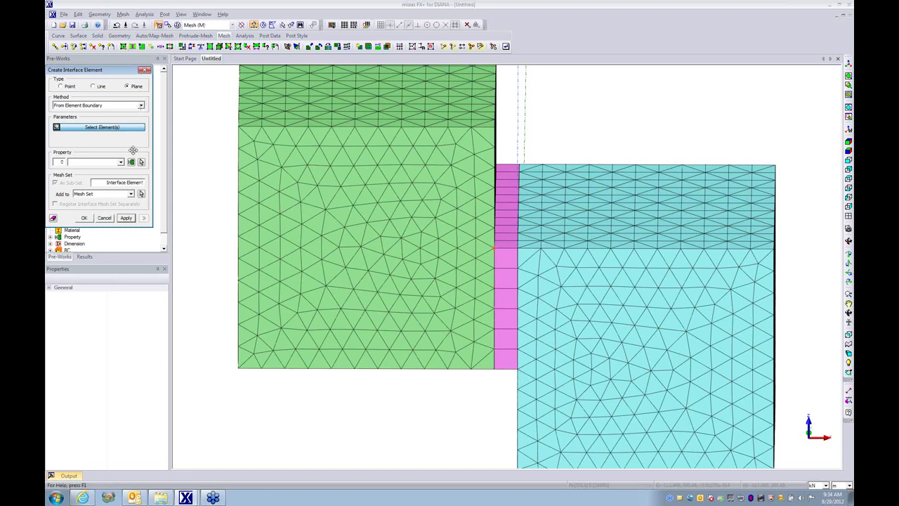
pyautogui.click(133, 162)
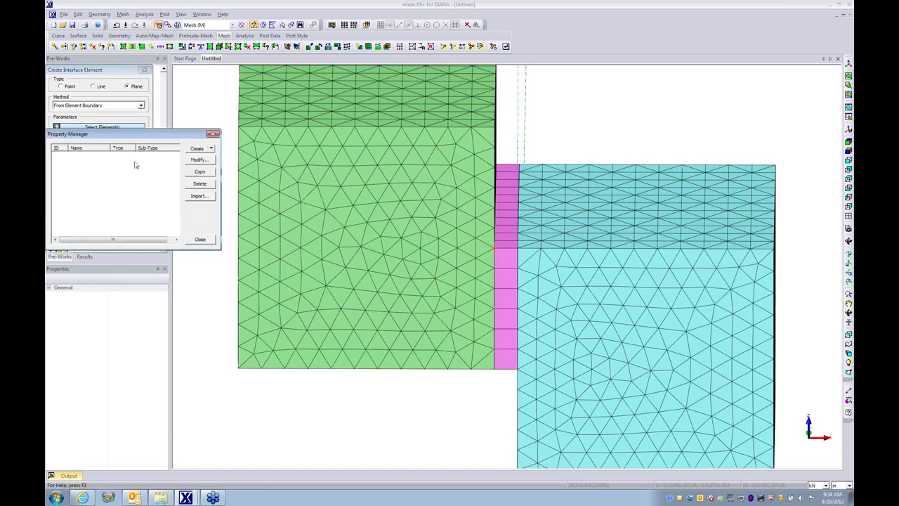
pyautogui.click(213, 148)
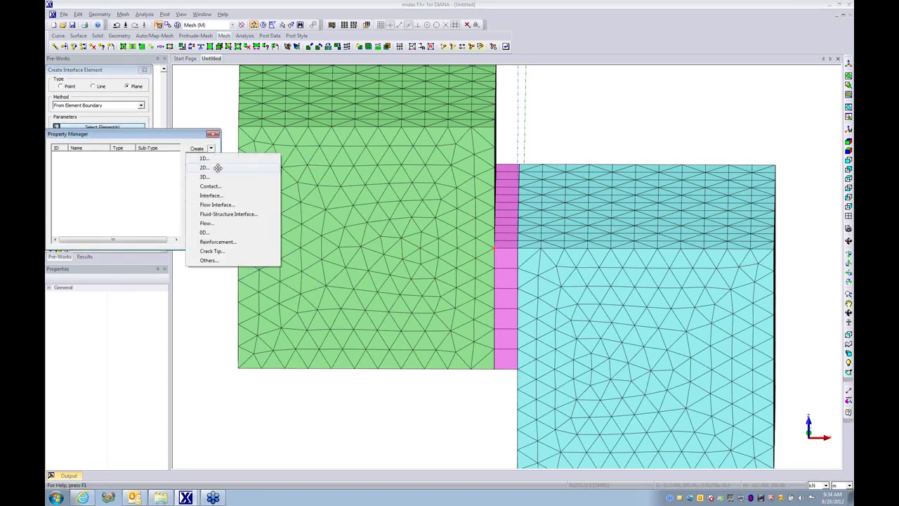
pyautogui.click(223, 196)
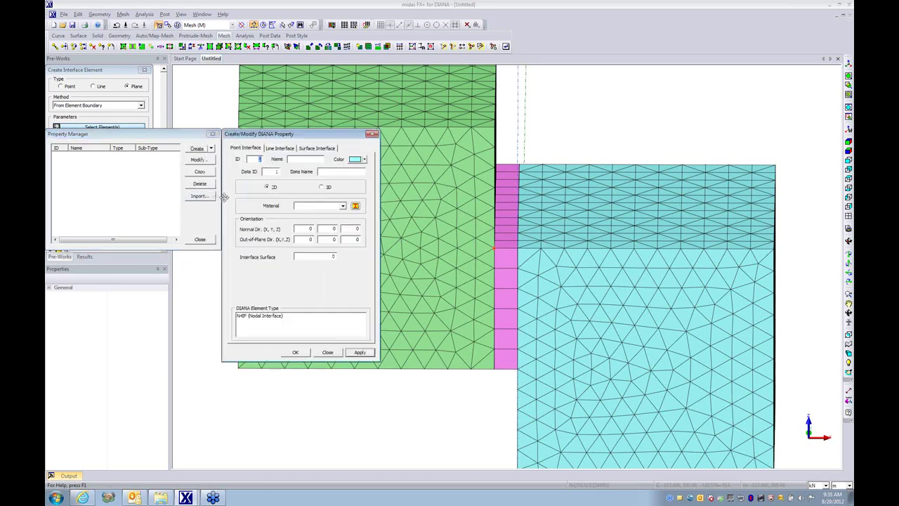
pyautogui.click(312, 151)
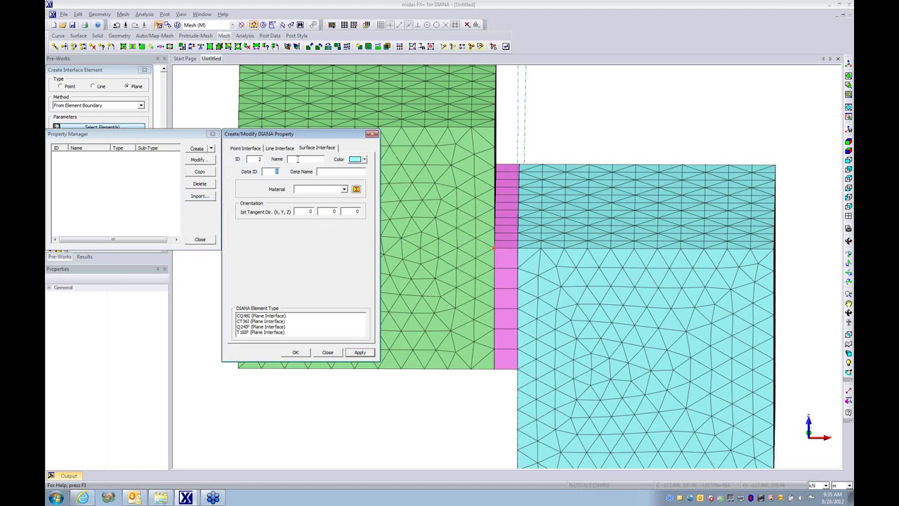
pyautogui.doubleClick(273, 171)
# - Create a linear interface material named lin with normal stiffness modulus 1, and finish the surface interface property with 1st tangent direction 0, 0, 1
pyautogui.click(356, 189)
pyautogui.click(360, 204)
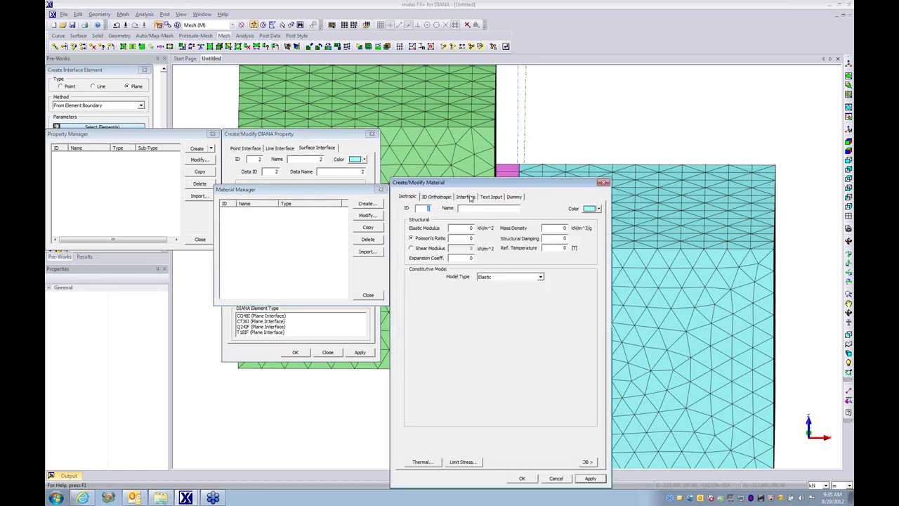
pyautogui.click(468, 197)
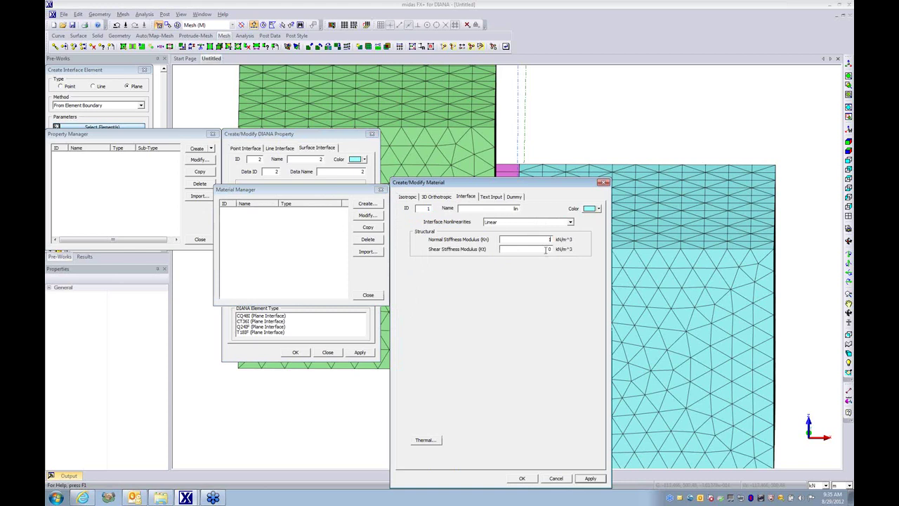
pyautogui.click(521, 478)
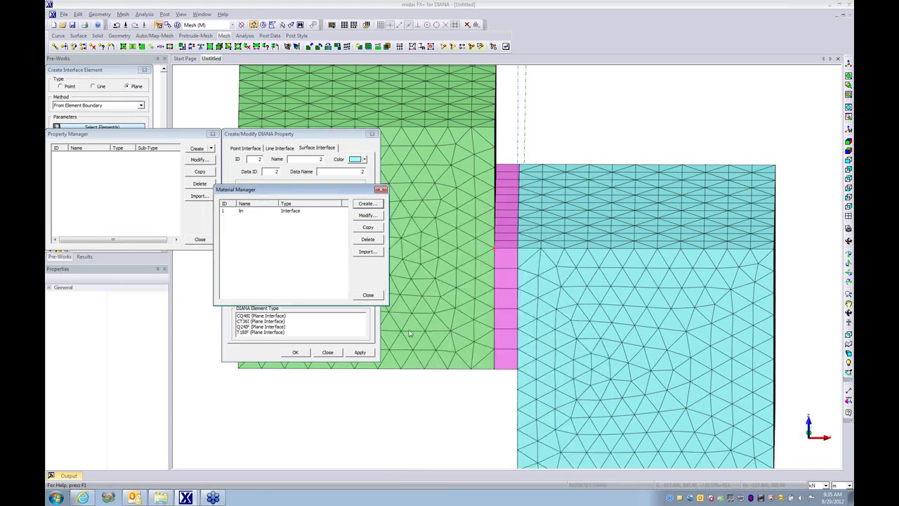
pyautogui.click(366, 295)
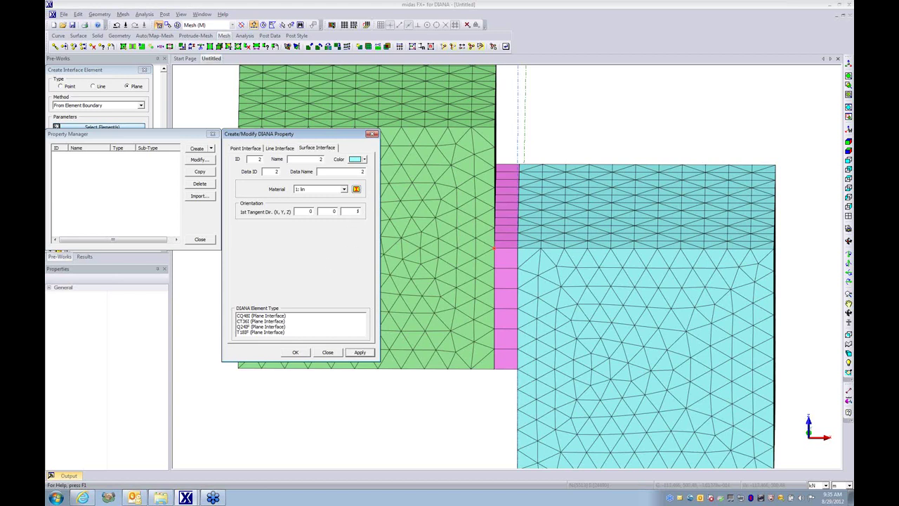
pyautogui.click(297, 353)
pyautogui.click(199, 239)
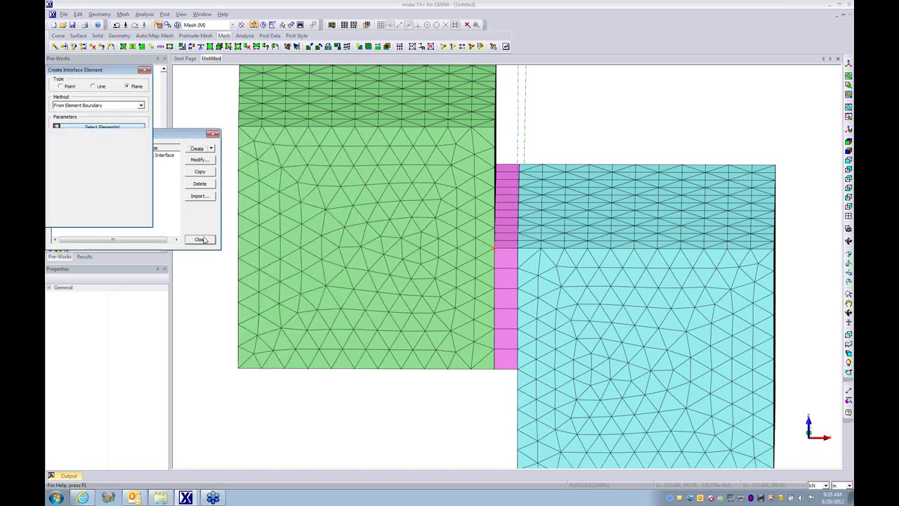
# - Switch the plane interface method to Convert Element and select the whole extruded magenta mesh between the blocks as its elements
pyautogui.click(112, 106)
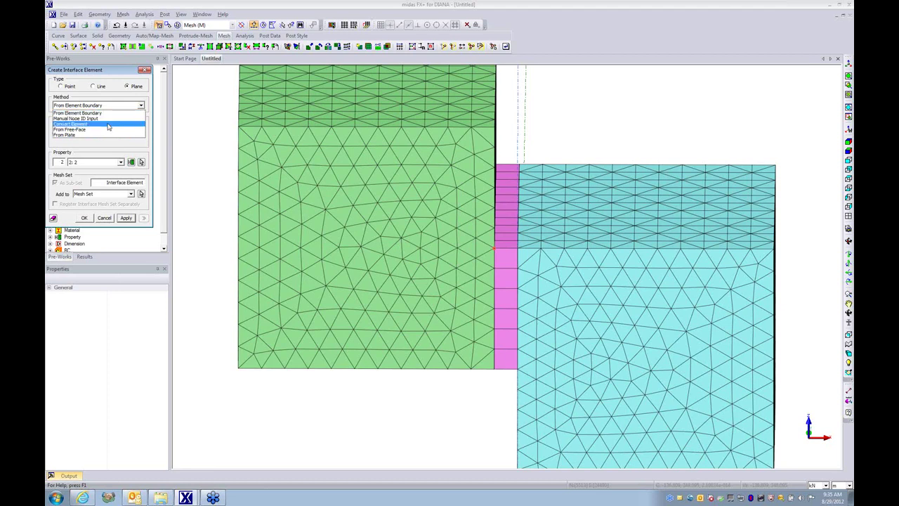
pyautogui.click(108, 125)
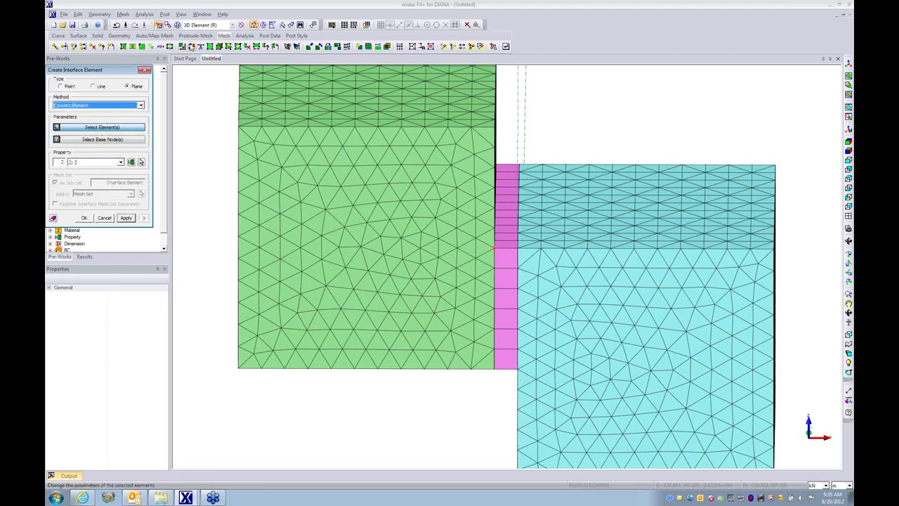
pyautogui.click(201, 24)
pyautogui.click(200, 33)
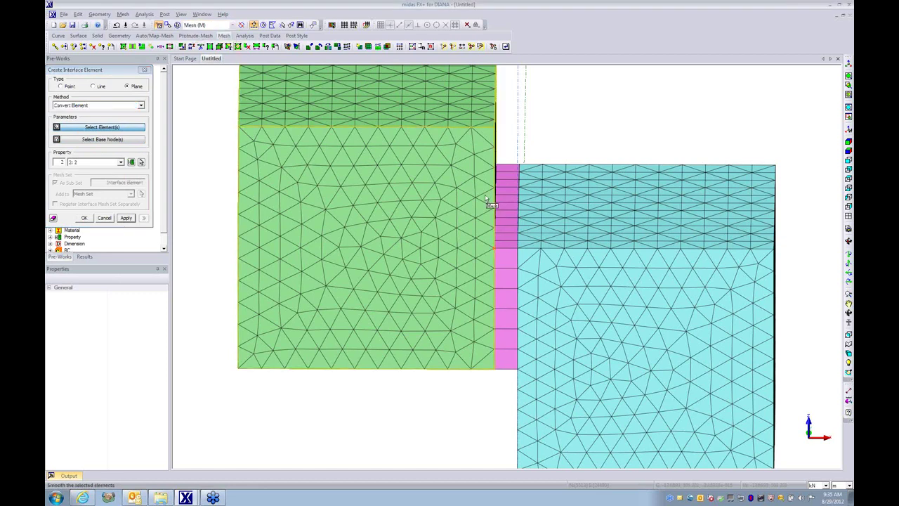
pyautogui.click(505, 233)
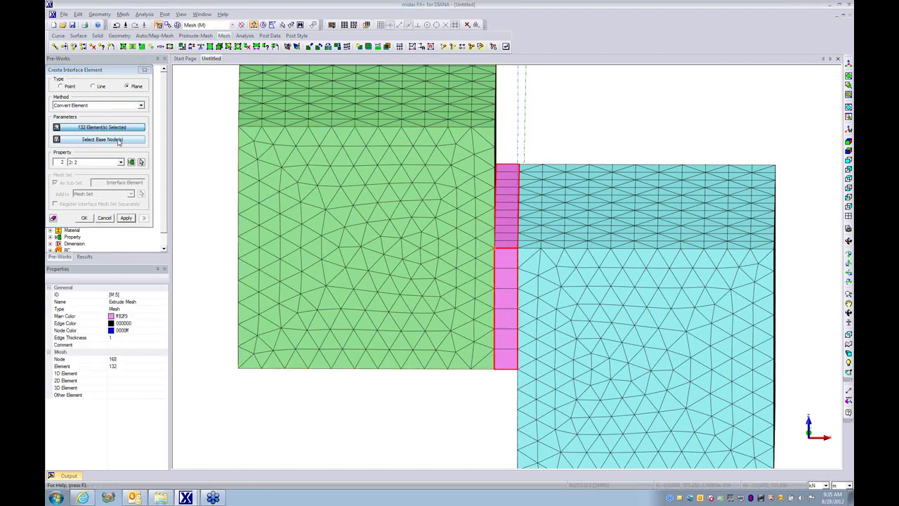
# - In top view, select as base nodes all nodes on the cyan block's side facing the gap, and check them from several angles
pyautogui.click(120, 140)
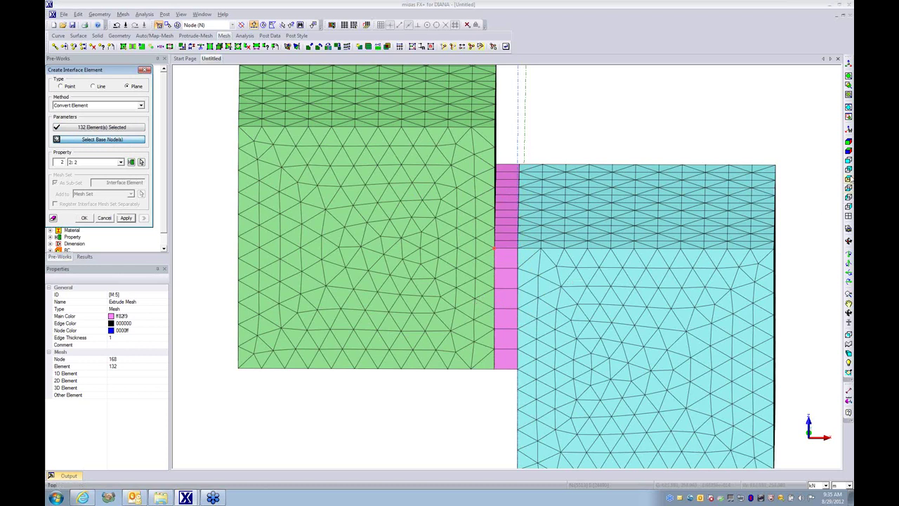
pyautogui.click(848, 178)
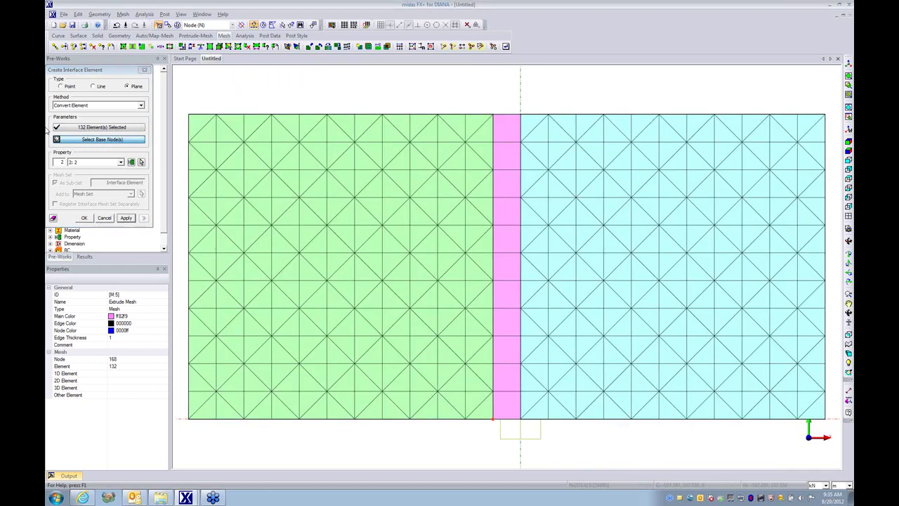
pyautogui.moveTo(520, 107); pyautogui.dragTo(527, 434)
pyautogui.moveTo(549, 434); pyautogui.dragTo(592, 237, button='middle')
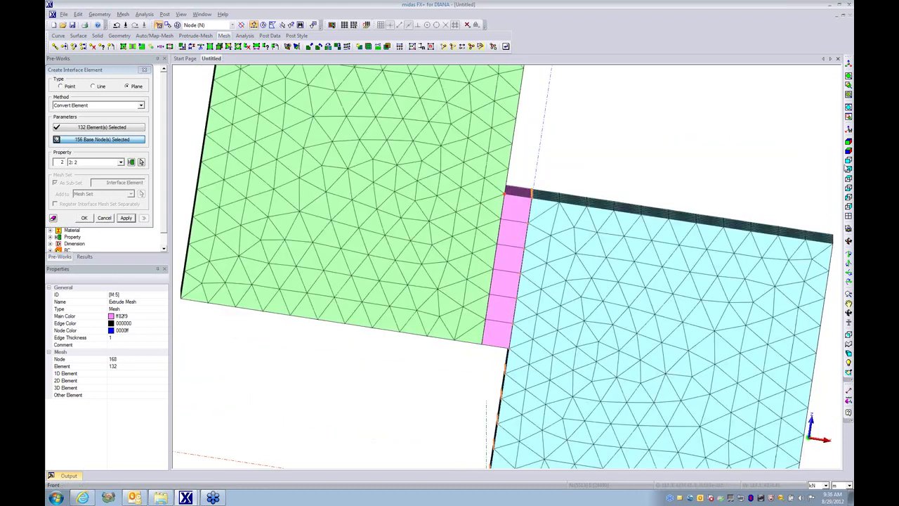
pyautogui.moveTo(648, 329)
pyautogui.mouseDown(button='middle')
pyautogui.moveTo(668, 331)
pyautogui.moveTo(629, 335)
pyautogui.moveTo(431, 303)
pyautogui.mouseUp(button='middle')
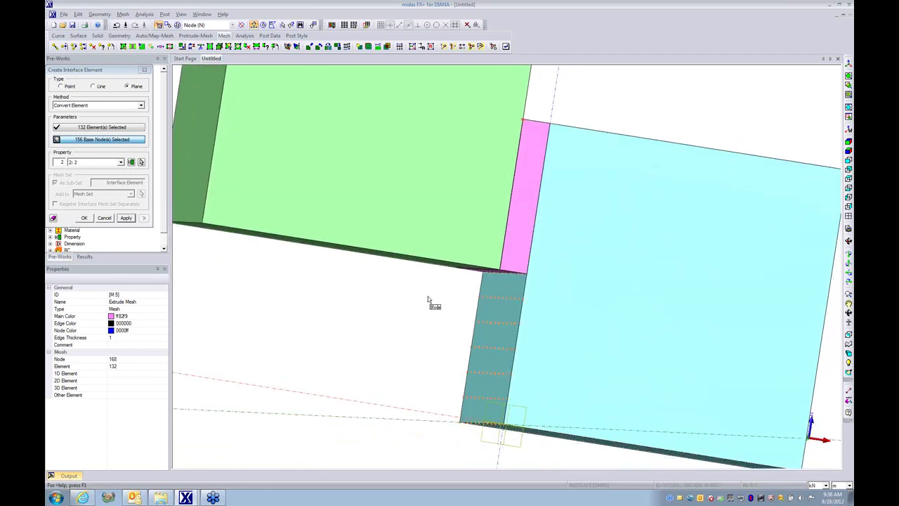
# - In front view, remove the base nodes below the magenta mesh from the selection and convert the extruded elements to interfaces
pyautogui.click(849, 160)
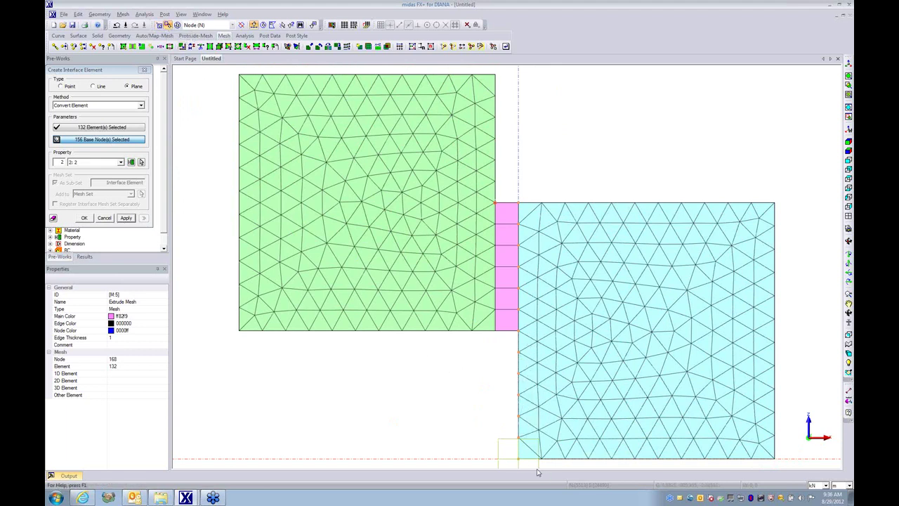
pyautogui.moveTo(508, 345); pyautogui.dragTo(538, 469)
pyautogui.moveTo(574, 414)
pyautogui.mouseDown(button='middle')
pyautogui.moveTo(604, 381)
pyautogui.moveTo(678, 393)
pyautogui.moveTo(592, 382)
pyautogui.moveTo(572, 363)
pyautogui.mouseUp(button='middle')
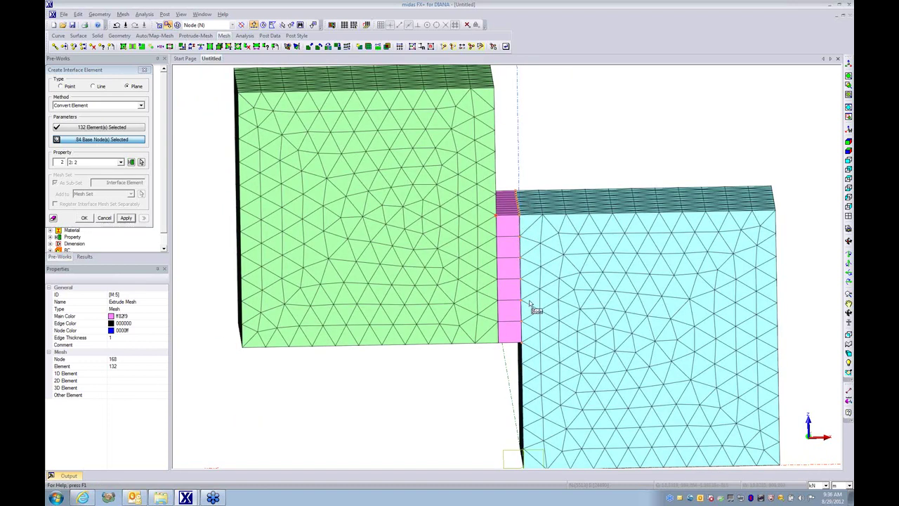
pyautogui.click(83, 219)
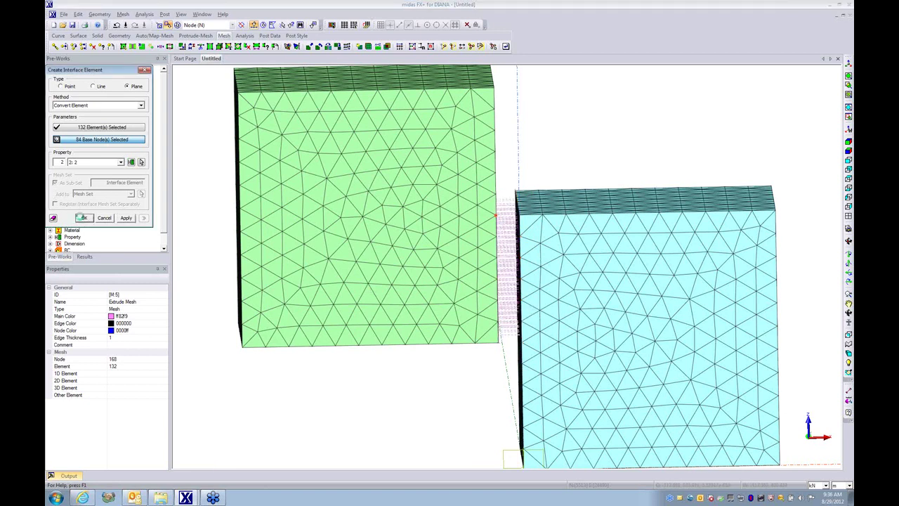
# - Start a mesh translation by node and select all nodes of the green block, including those shared with the interface elements
pyautogui.moveTo(596, 313); pyautogui.dragTo(614, 343, button='middle')
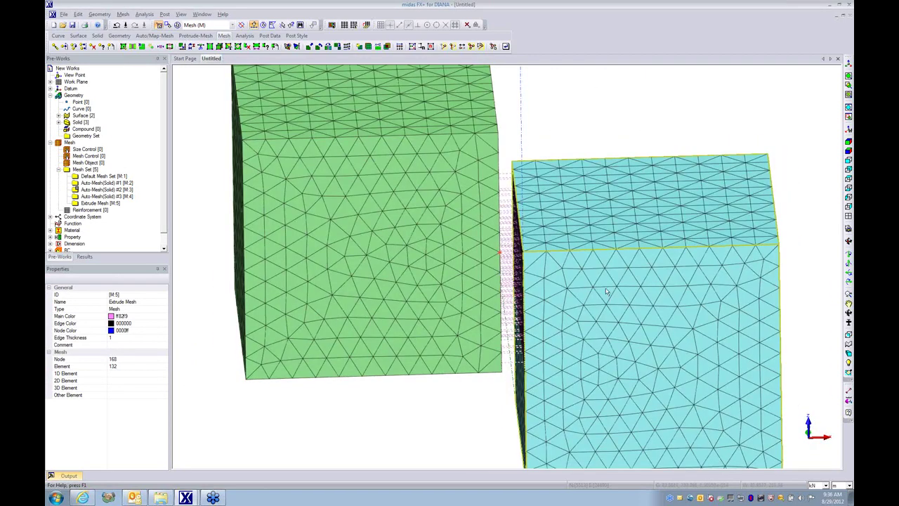
pyautogui.moveTo(607, 292); pyautogui.dragTo(605, 311, button='middle')
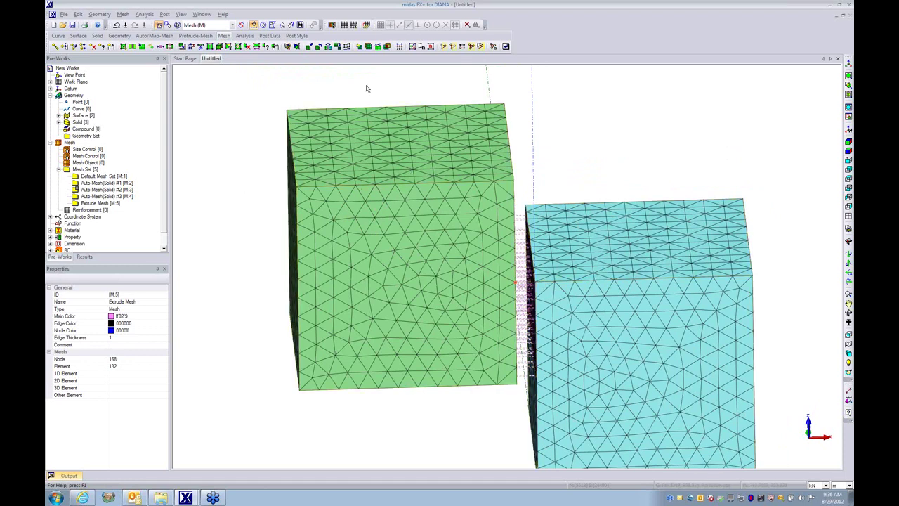
pyautogui.click(309, 46)
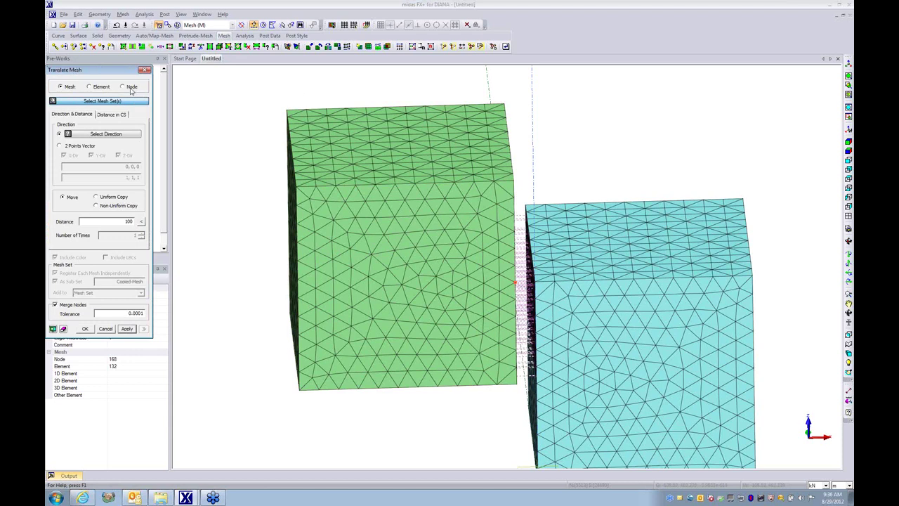
pyautogui.click(131, 90)
pyautogui.moveTo(524, 349); pyautogui.dragTo(517, 295, button='middle')
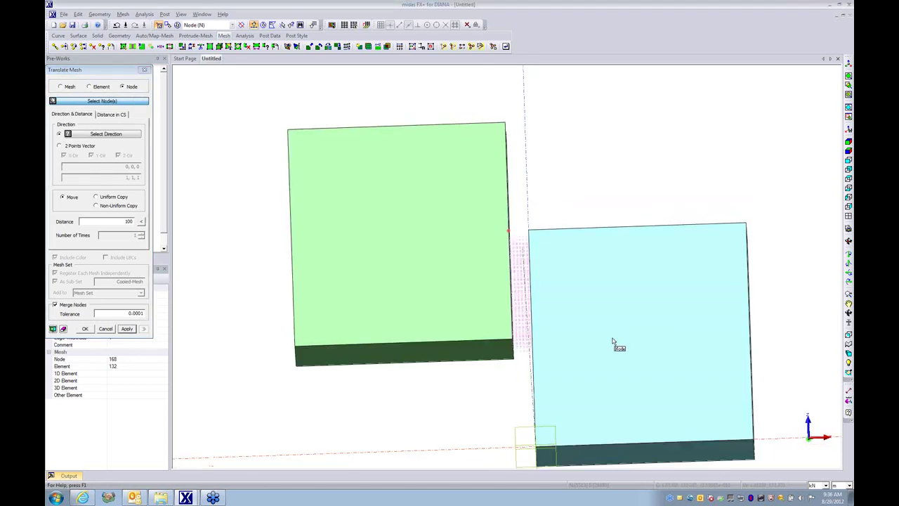
pyautogui.moveTo(612, 342)
pyautogui.mouseDown(button='middle')
pyautogui.moveTo(600, 349)
pyautogui.moveTo(473, 234)
pyautogui.mouseUp(button='middle')
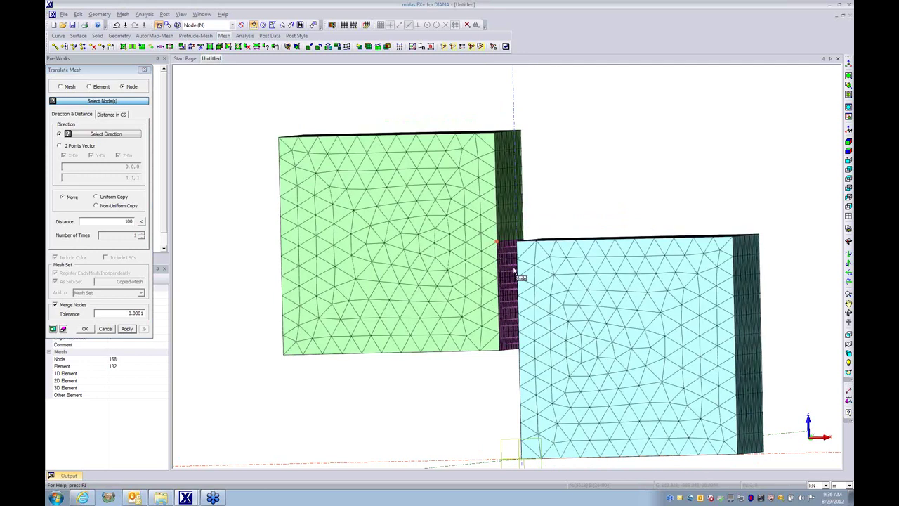
pyautogui.moveTo(627, 316); pyautogui.dragTo(655, 318, button='middle')
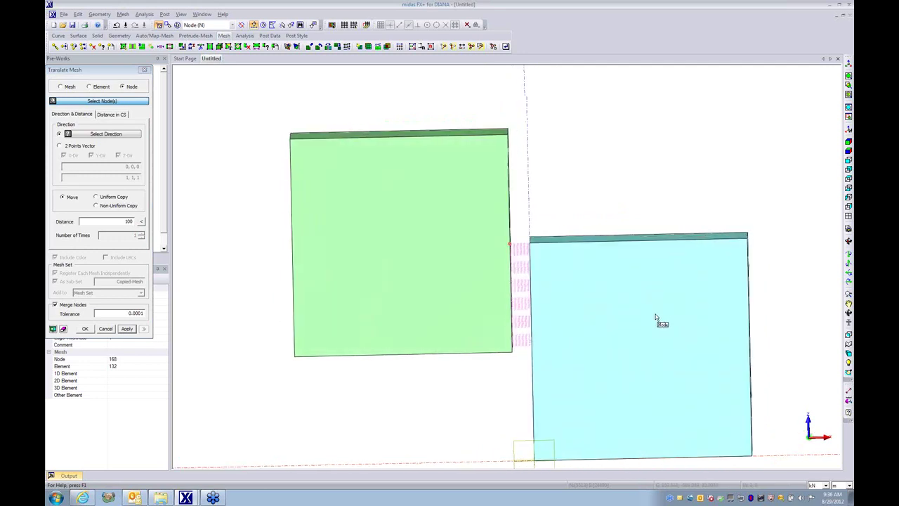
pyautogui.moveTo(237, 100); pyautogui.dragTo(526, 430)
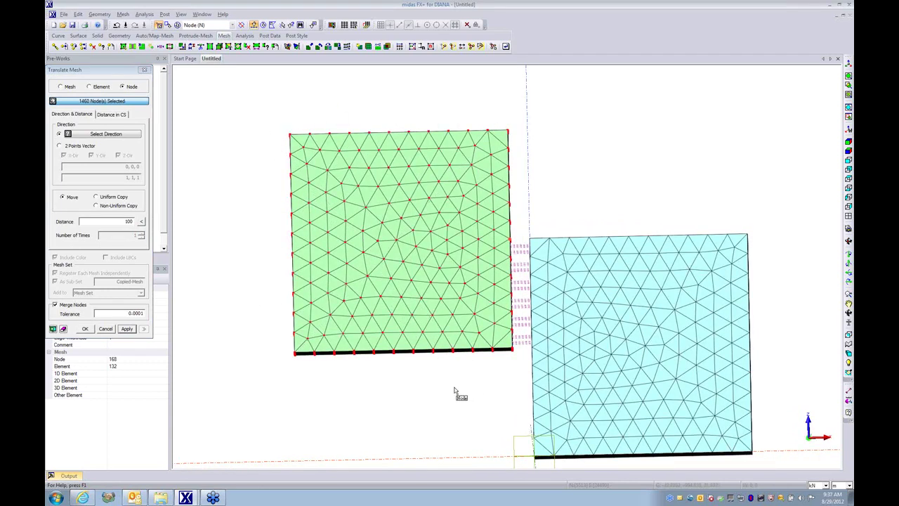
pyautogui.moveTo(453, 391); pyautogui.dragTo(431, 411, button='middle')
pyautogui.moveTo(555, 363); pyautogui.dragTo(579, 364, button='middle')
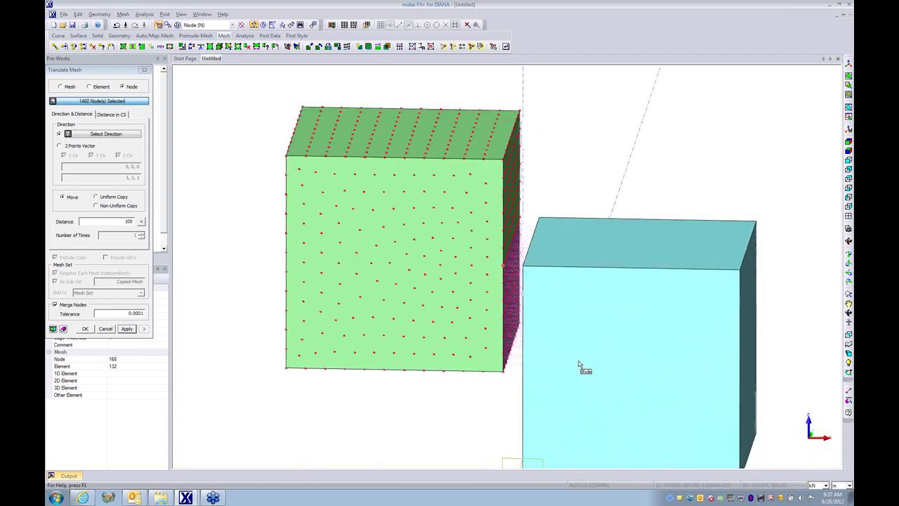
# - Define the translation direction as a 2 Points Vector from -9.09091, 0, 100 to 0, 0, 100, across the gap to the cyan block
pyautogui.click(66, 145)
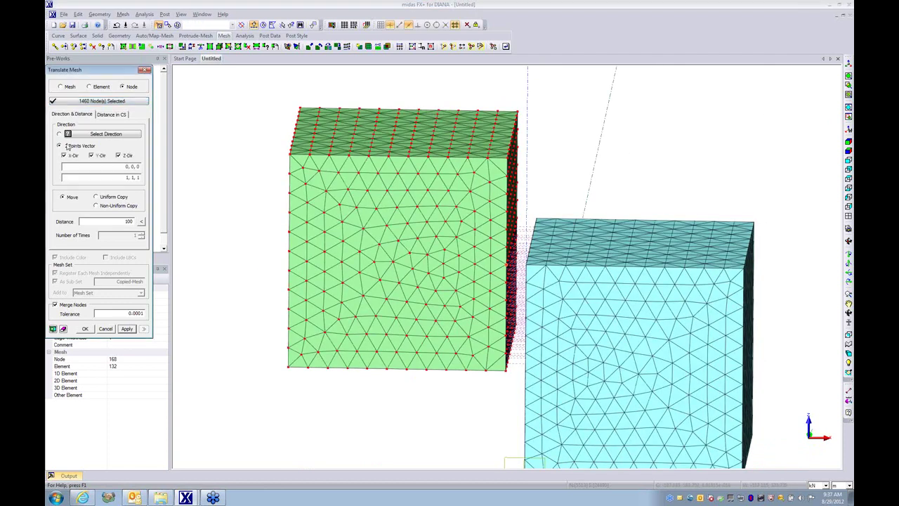
pyautogui.click(100, 168)
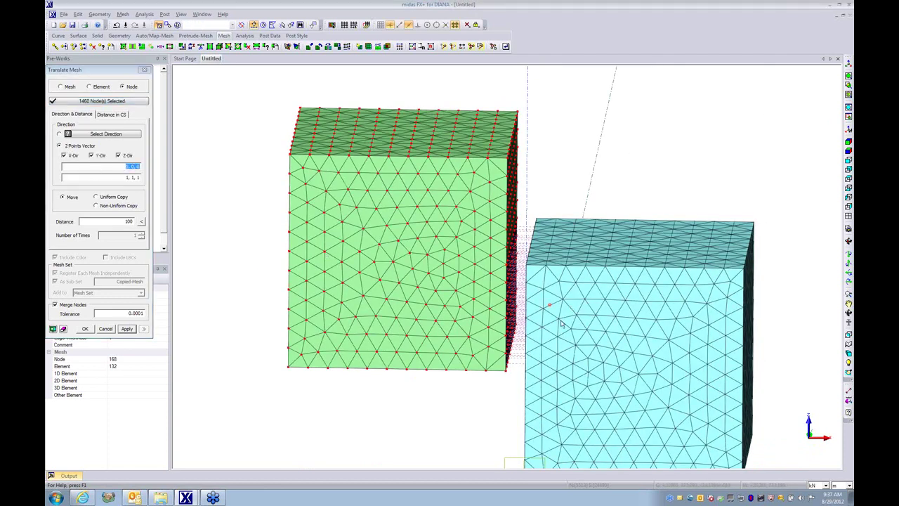
pyautogui.scroll(5, 549, 332)
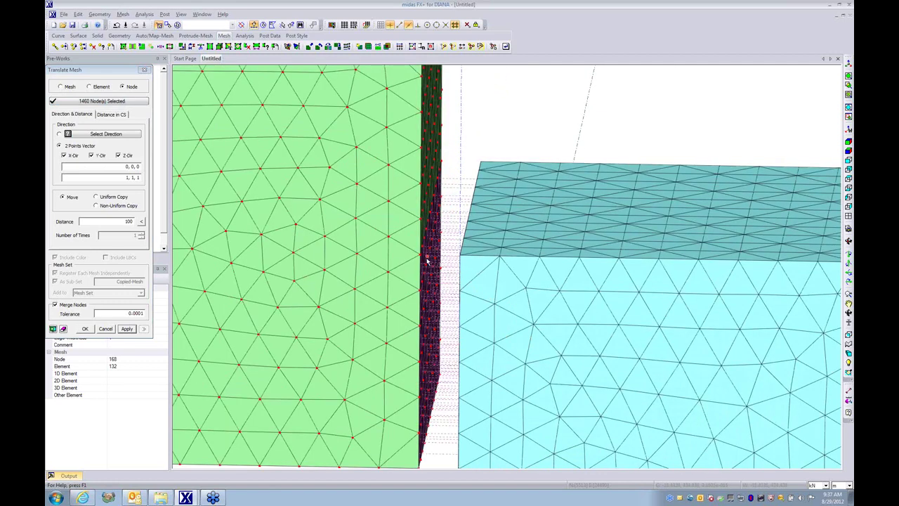
pyautogui.click(423, 260)
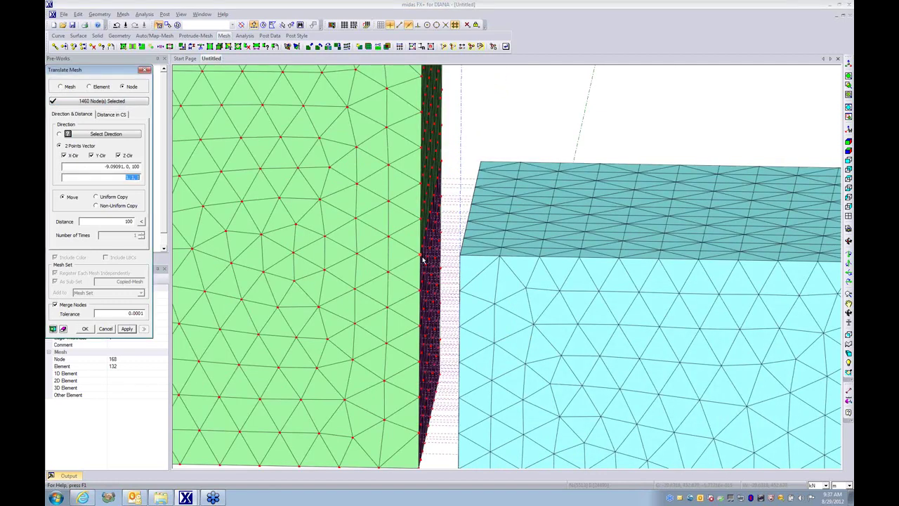
pyautogui.click(460, 258)
# - Move the selected nodes by the vector length of 9.090909091 with Merge Nodes turned off to close the gap
pyautogui.click(141, 222)
pyautogui.click(55, 305)
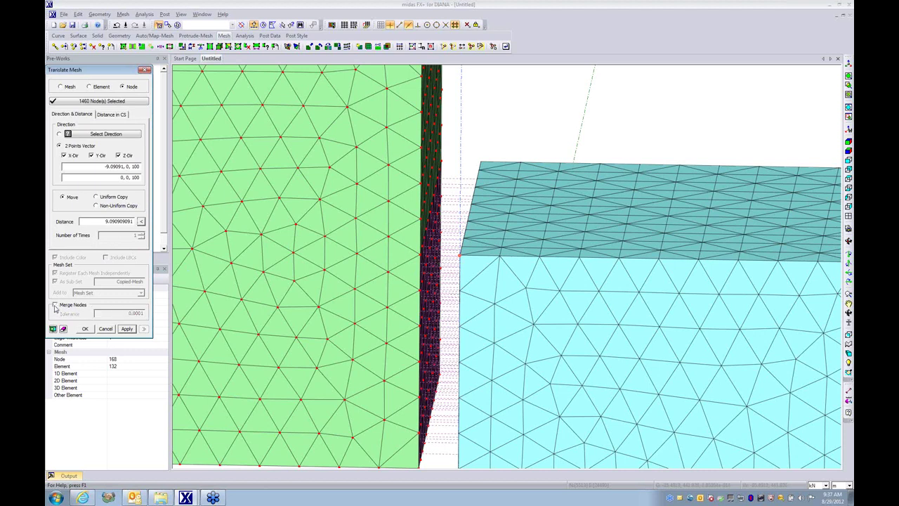
pyautogui.scroll(3, 634, 325)
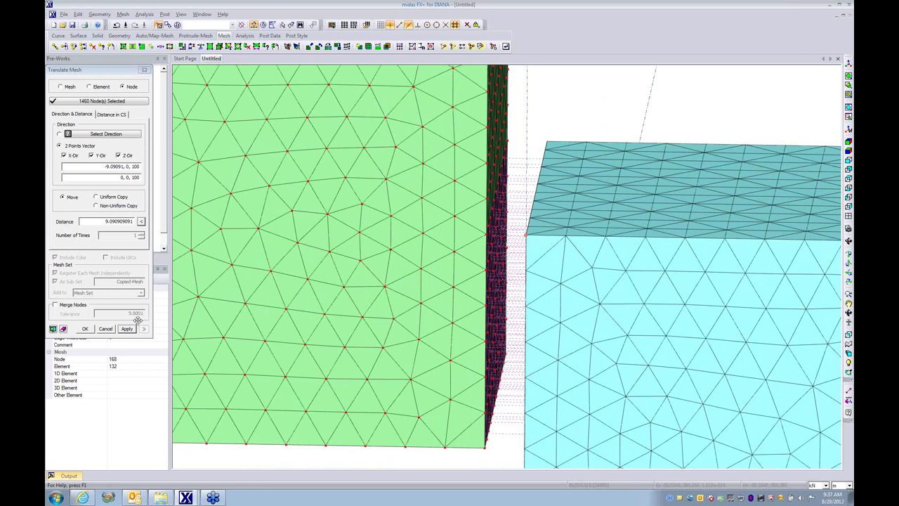
pyautogui.scroll(-4, 664, 257)
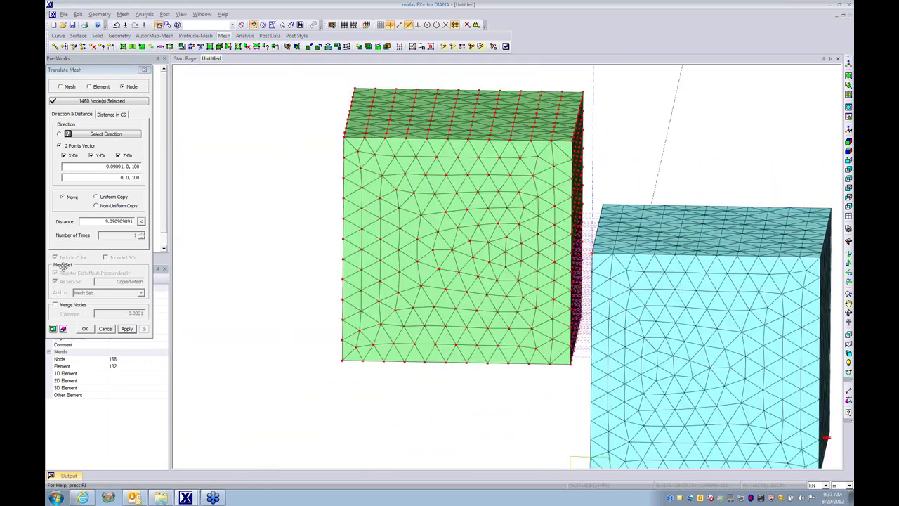
pyautogui.click(84, 329)
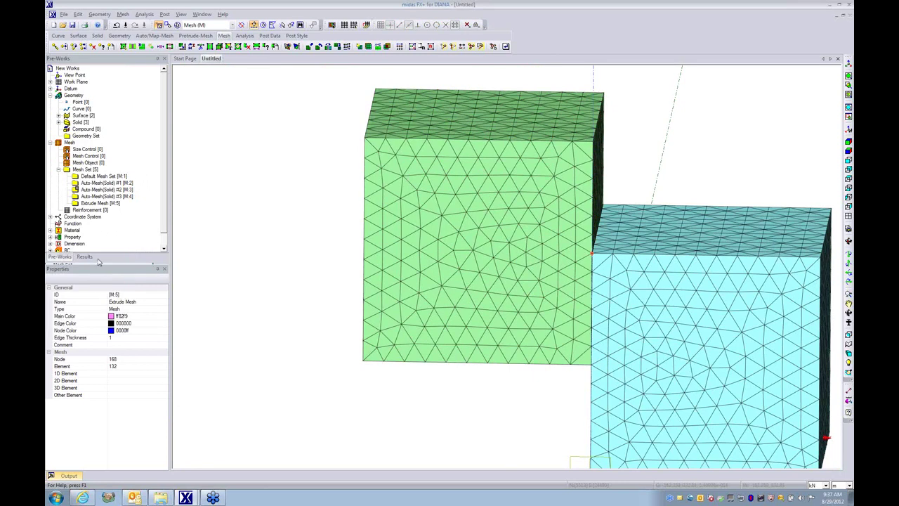
# - Show all mesh sets and view the complete assembly of blocks
pyautogui.click(86, 169)
pyautogui.rightClick(86, 169)
pyautogui.click(106, 174)
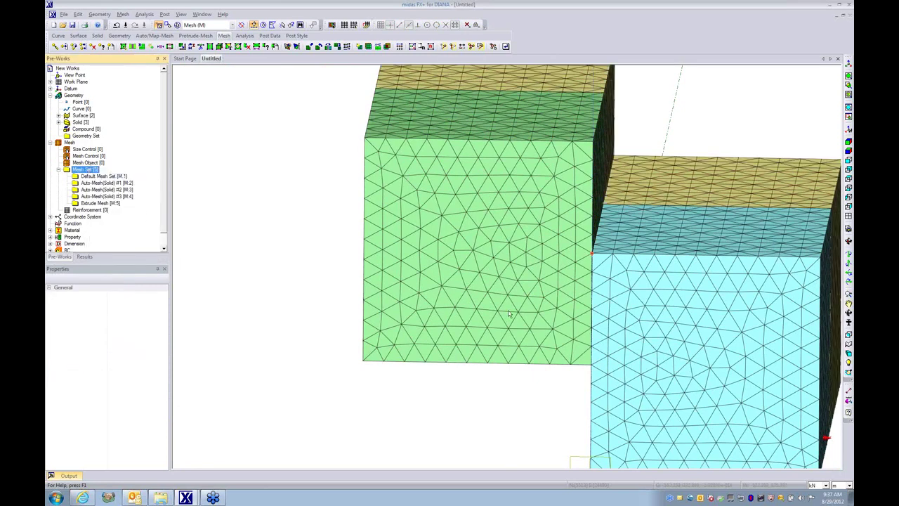
pyautogui.moveTo(672, 328)
pyautogui.mouseDown(button='middle')
pyautogui.moveTo(433, 327)
pyautogui.moveTo(626, 359)
pyautogui.moveTo(657, 334)
pyautogui.mouseUp(button='middle')
pyautogui.scroll(-3, 656, 334)
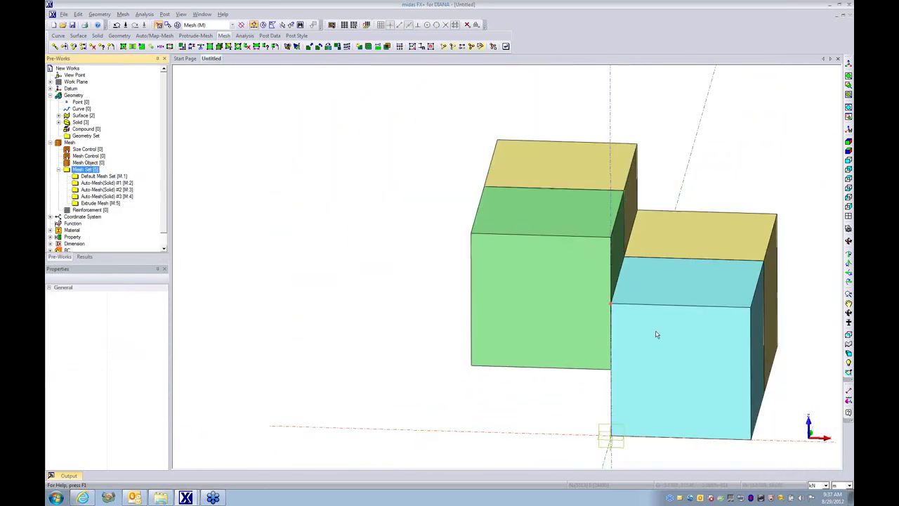
# - Hide all mesh sets and run Check Mesh for free edges and free faces
pyautogui.rightClick(82, 172)
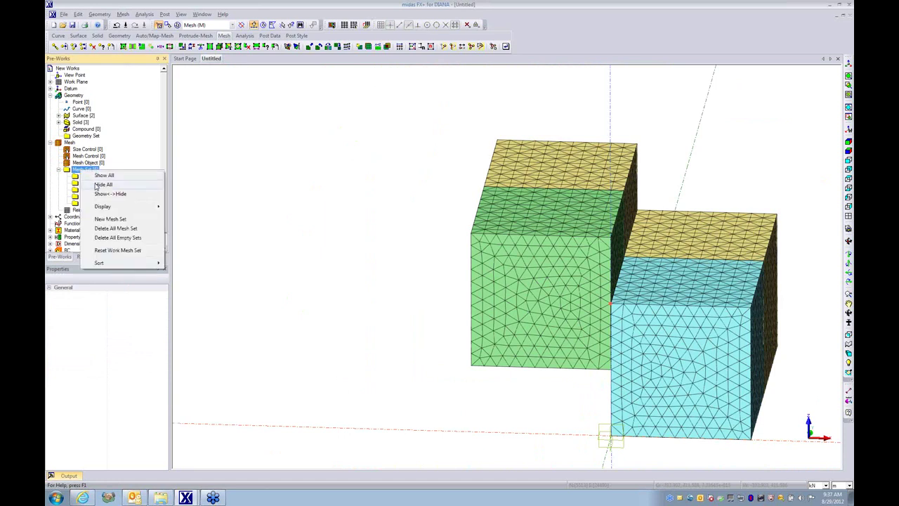
pyautogui.click(96, 185)
pyautogui.click(289, 47)
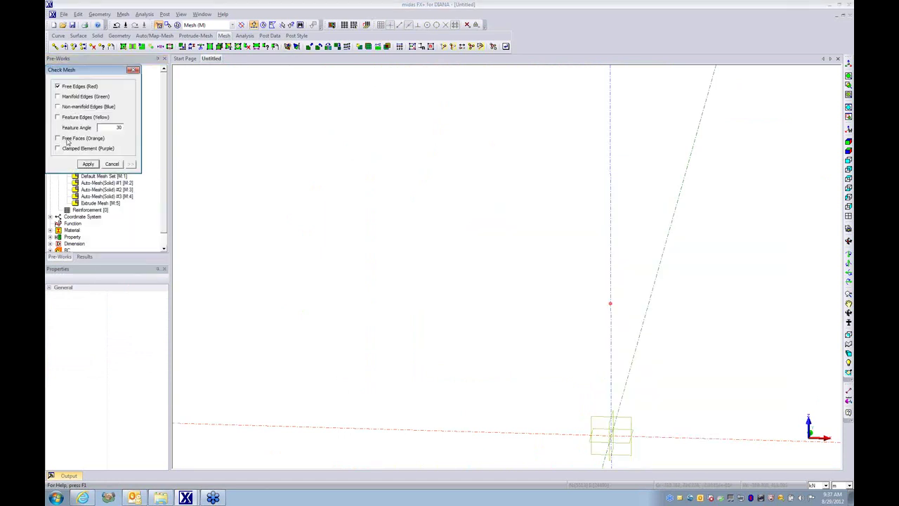
pyautogui.click(88, 165)
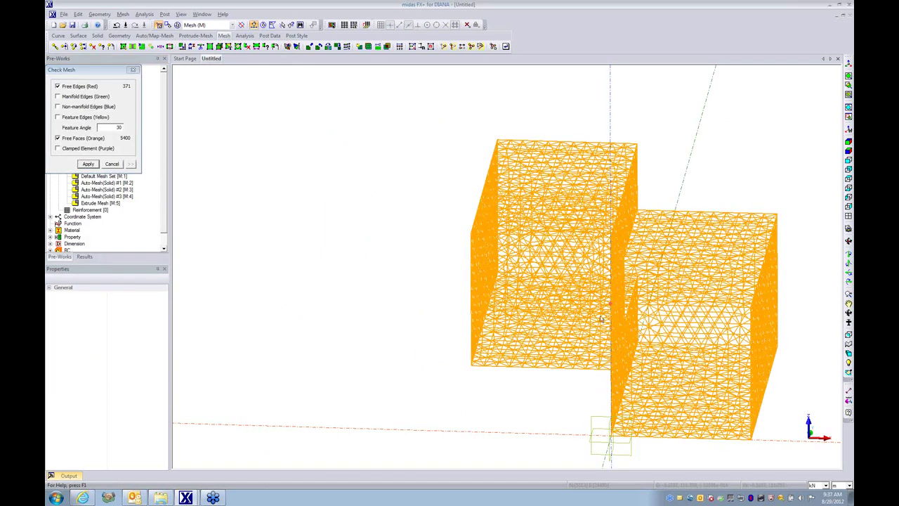
# - Examine the free faces around the overlap between the blocks from several angles and in isometric view, and close the mesh check
pyautogui.moveTo(602, 319); pyautogui.dragTo(536, 254, button='middle')
pyautogui.click(848, 141)
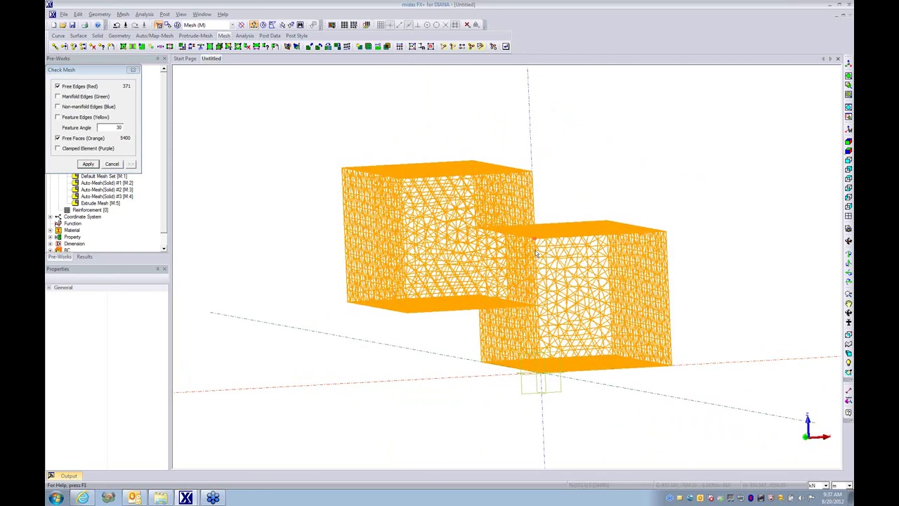
pyautogui.scroll(5, 504, 259)
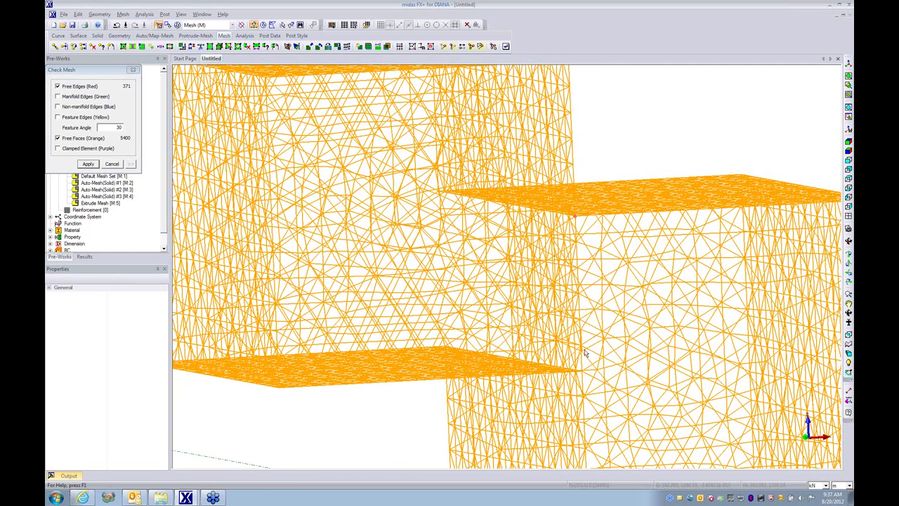
pyautogui.moveTo(456, 263); pyautogui.dragTo(499, 271, button='middle')
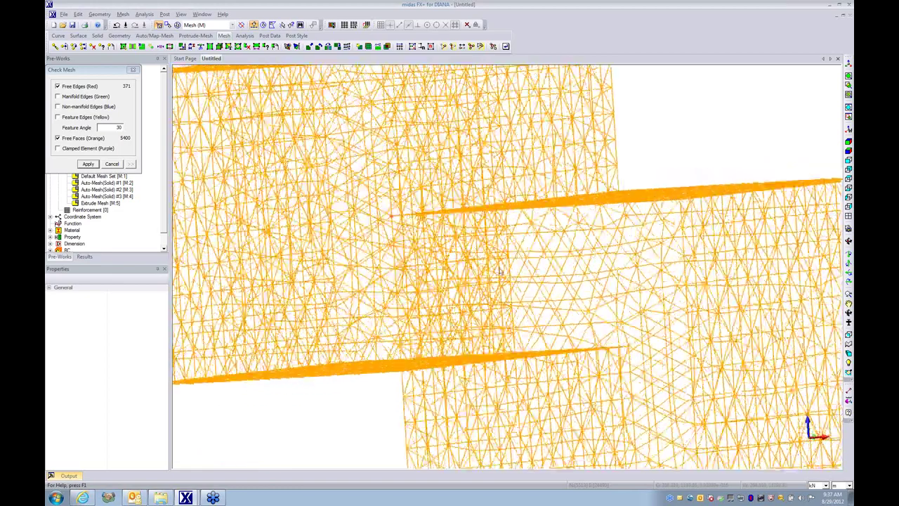
pyautogui.moveTo(583, 333); pyautogui.dragTo(660, 302, button='middle')
pyautogui.scroll(-2, 597, 341)
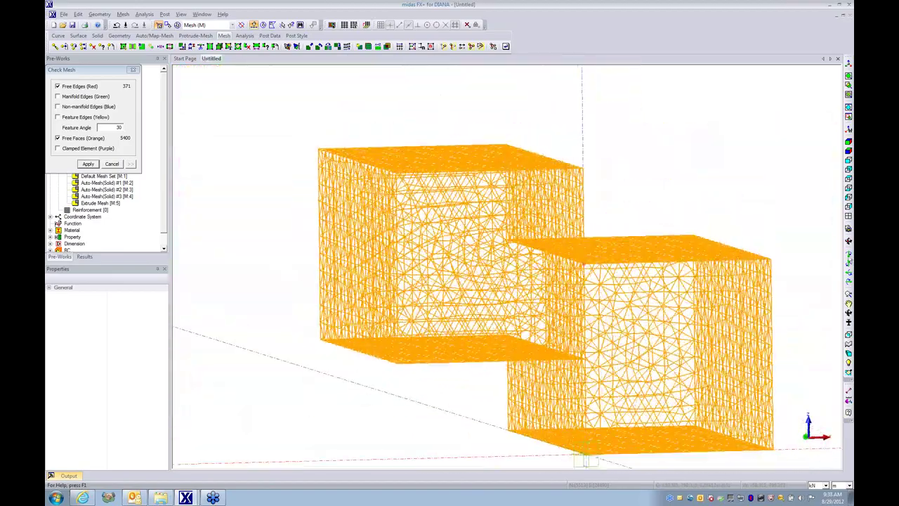
pyautogui.click(847, 141)
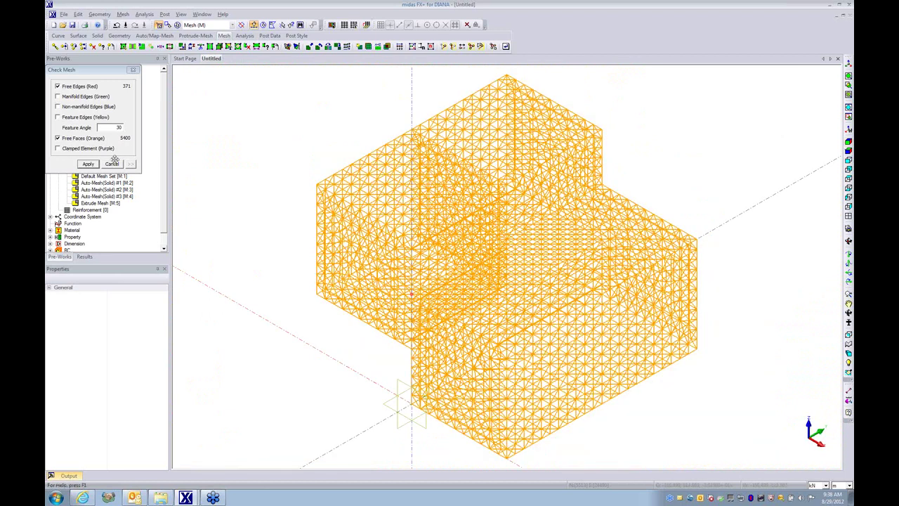
pyautogui.click(114, 161)
pyautogui.click(112, 163)
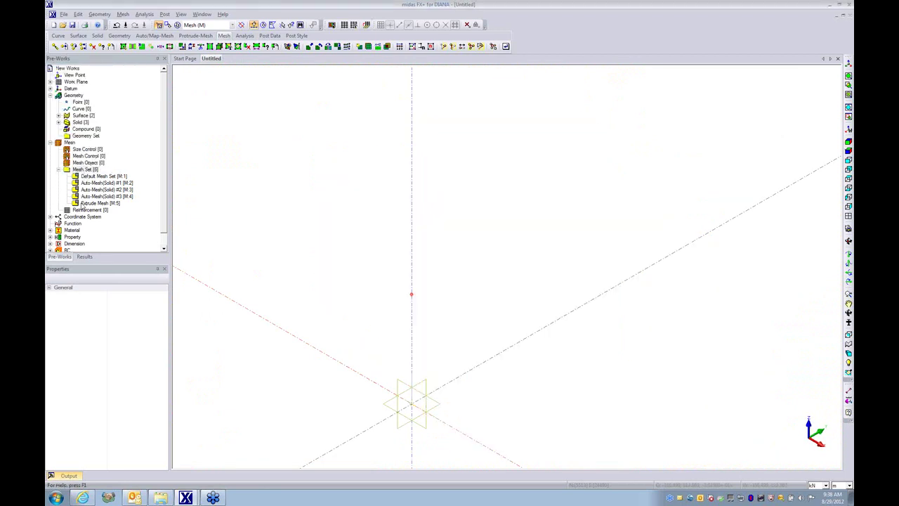
# - Show only the Extrude Mesh set and inspect the interface elements
pyautogui.rightClick(82, 204)
pyautogui.click(95, 208)
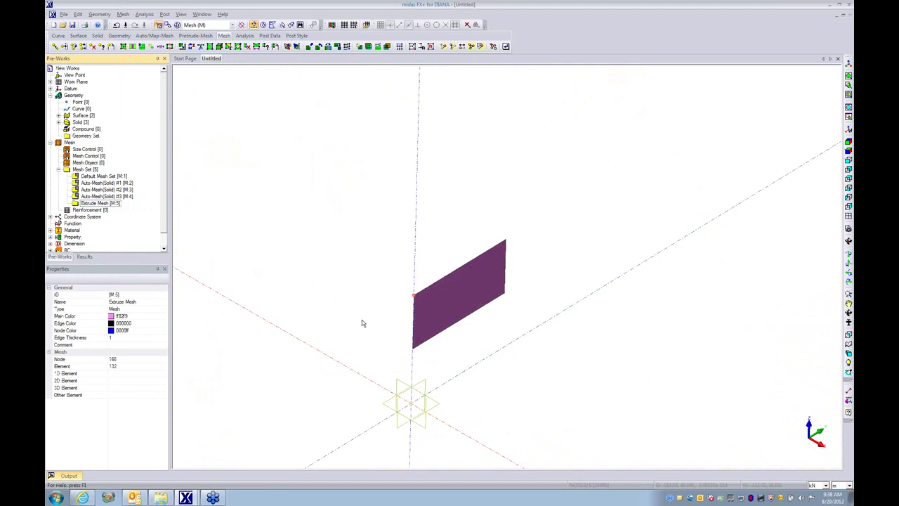
pyautogui.moveTo(362, 323); pyautogui.dragTo(385, 293, button='middle')
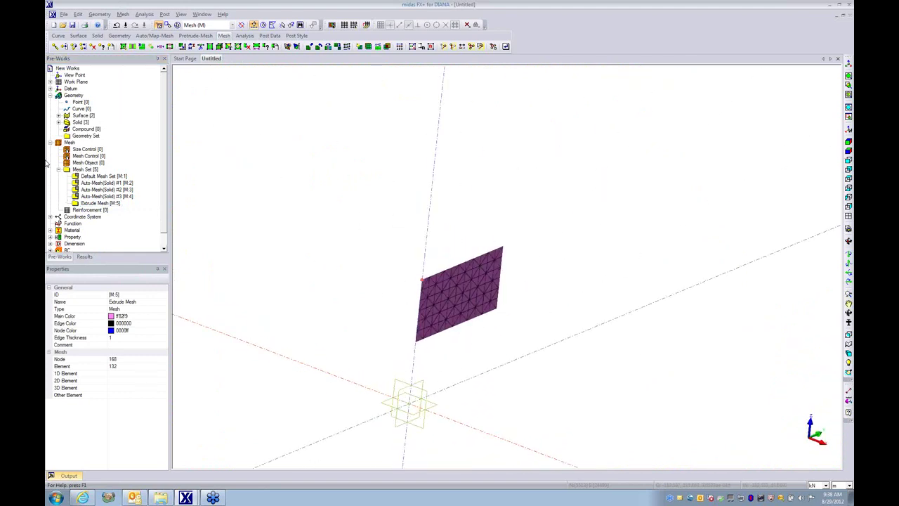
# - Display all mesh sets again and inspect the joined blocks from several angles
pyautogui.rightClick(88, 171)
pyautogui.click(105, 176)
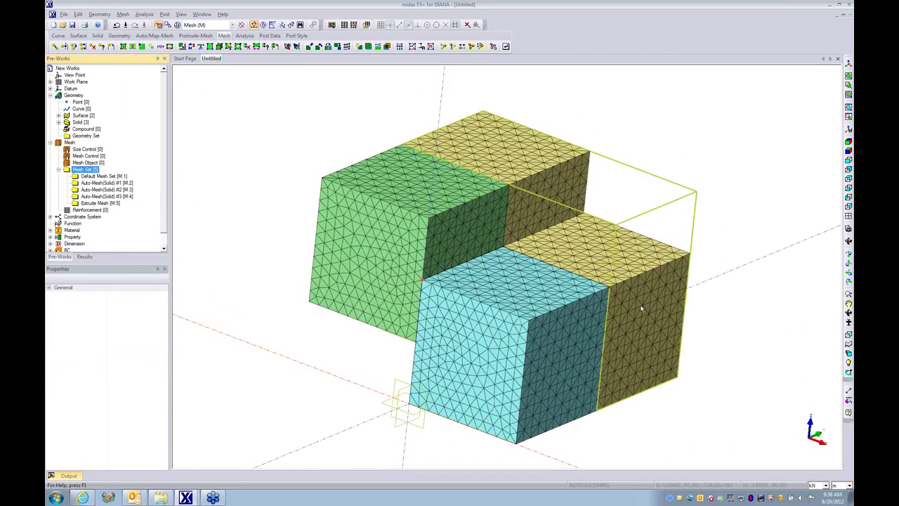
pyautogui.moveTo(639, 307); pyautogui.dragTo(578, 273, button='middle')
pyautogui.scroll(3, 599, 321)
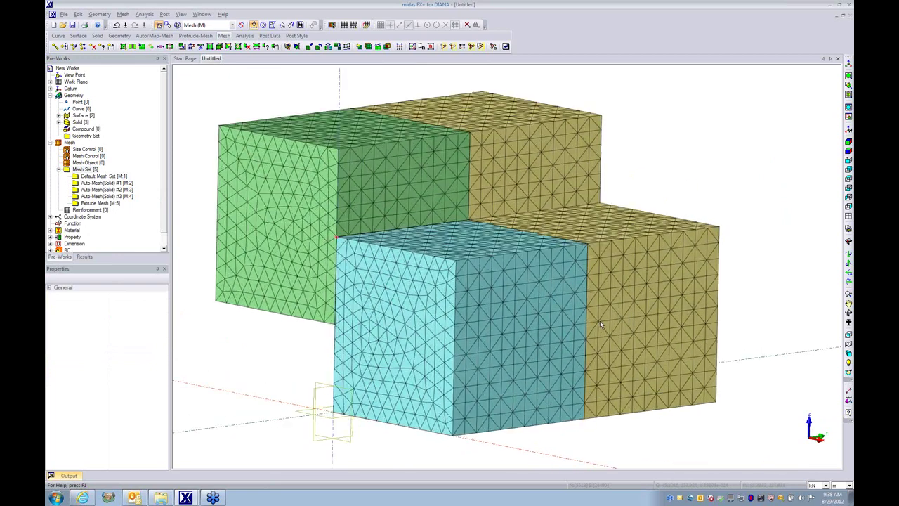
pyautogui.moveTo(600, 320); pyautogui.dragTo(636, 327, button='middle')
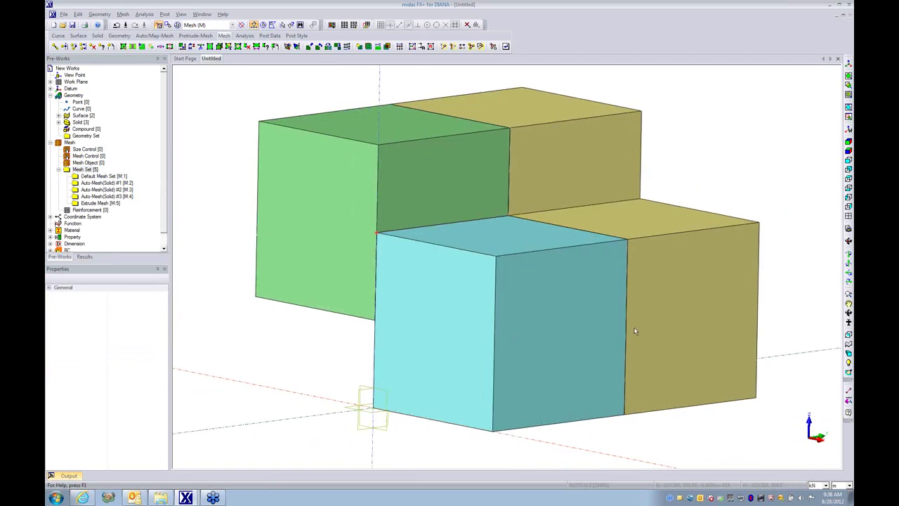